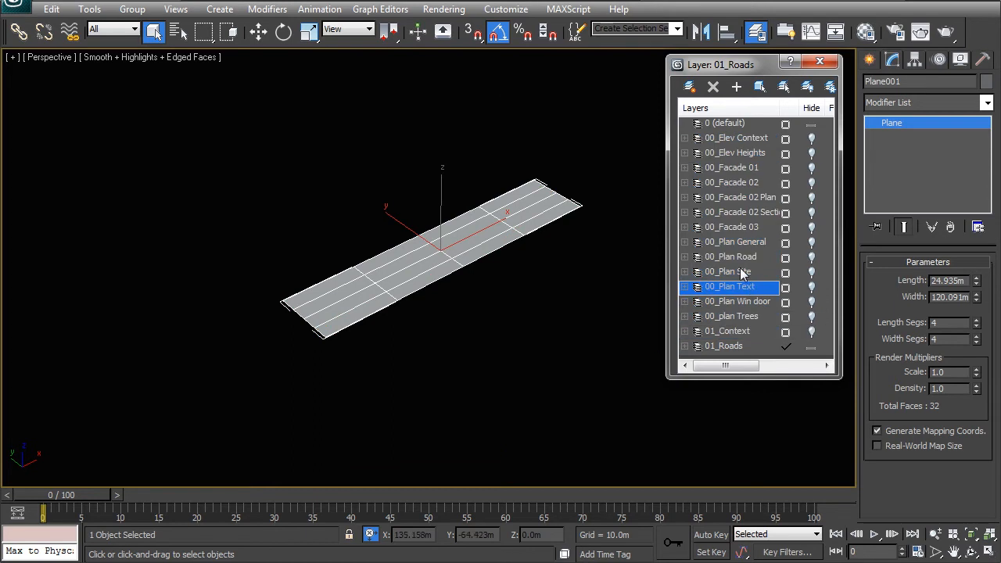
# Unhide the 00_Plan Site layer and display the viewport in wireframe so the site lines show through the road plane.
pyautogui.click(743, 258)
pyautogui.click(782, 276)
pyautogui.click(811, 274)
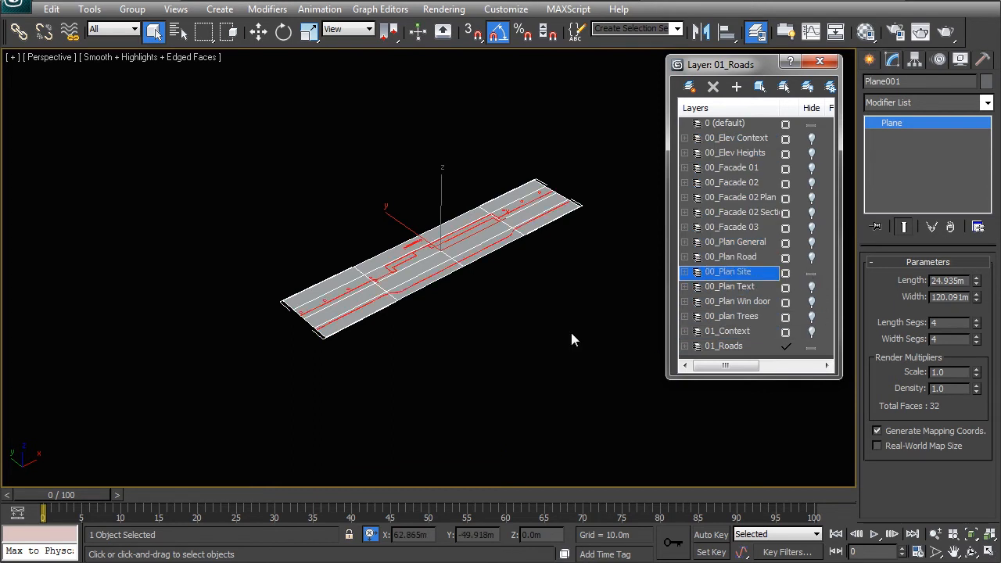
pyautogui.press('F3')
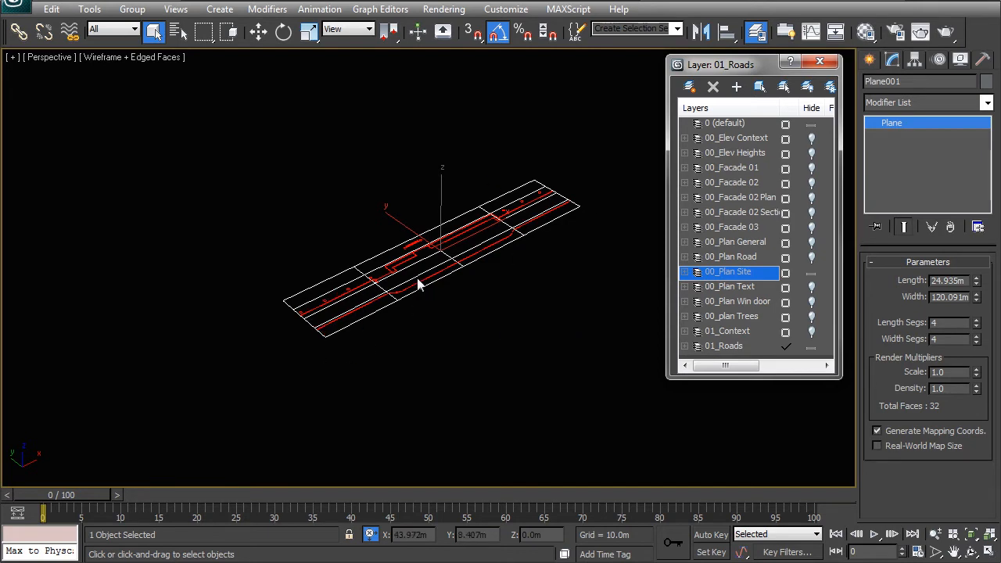
pyautogui.click(554, 262)
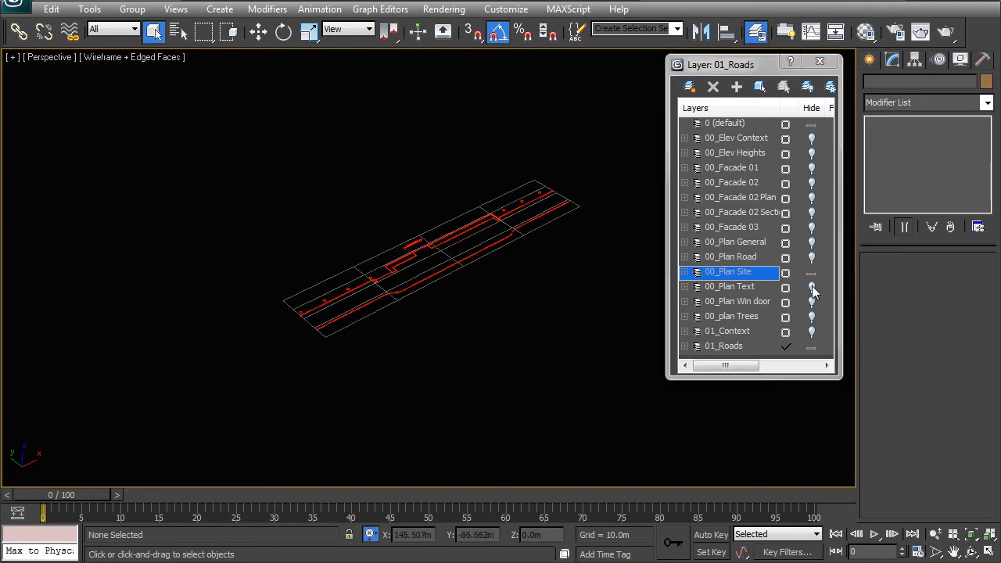
# Change the object color of the linked site plan lines to dark blue.
pyautogui.click(452, 250)
pyautogui.click(452, 246)
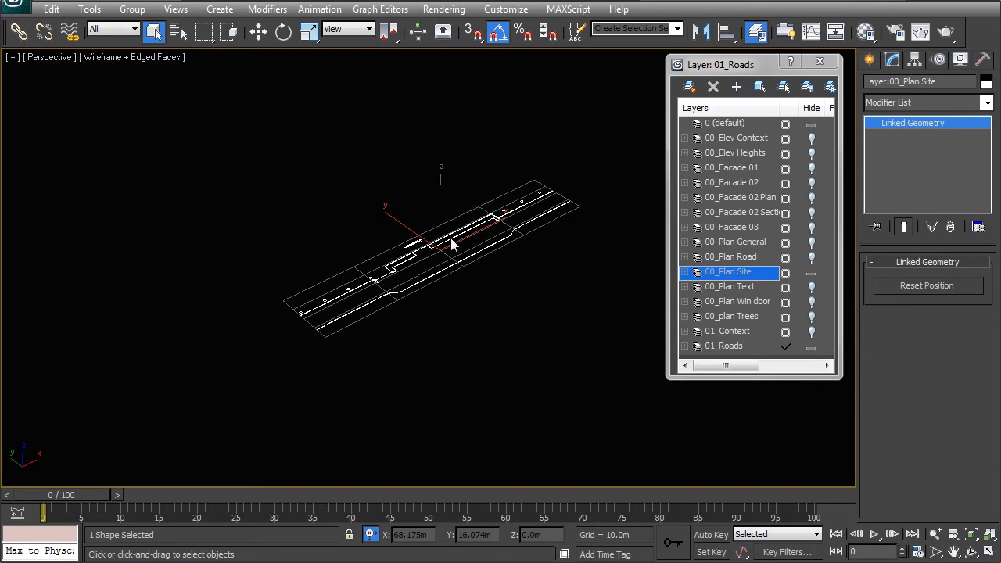
pyautogui.click(986, 83)
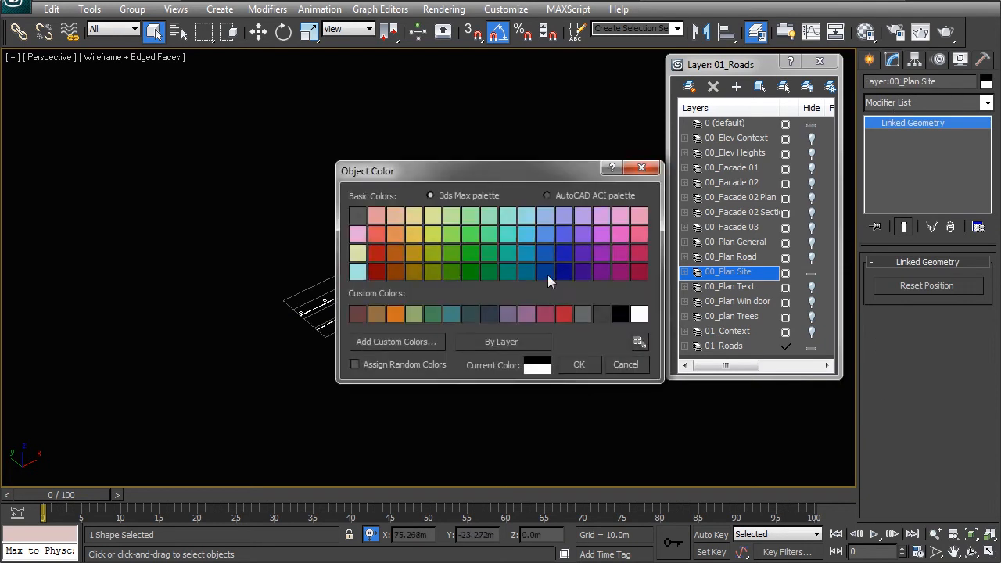
pyautogui.click(552, 272)
pyautogui.click(566, 361)
pyautogui.click(402, 377)
pyautogui.moveTo(402, 377)
pyautogui.keyDown('alt'); pyautogui.mouseDown(button='middle')
pyautogui.moveTo(431, 348)
pyautogui.moveTo(393, 361)
pyautogui.mouseUp(button='middle'); pyautogui.keyUp('alt')
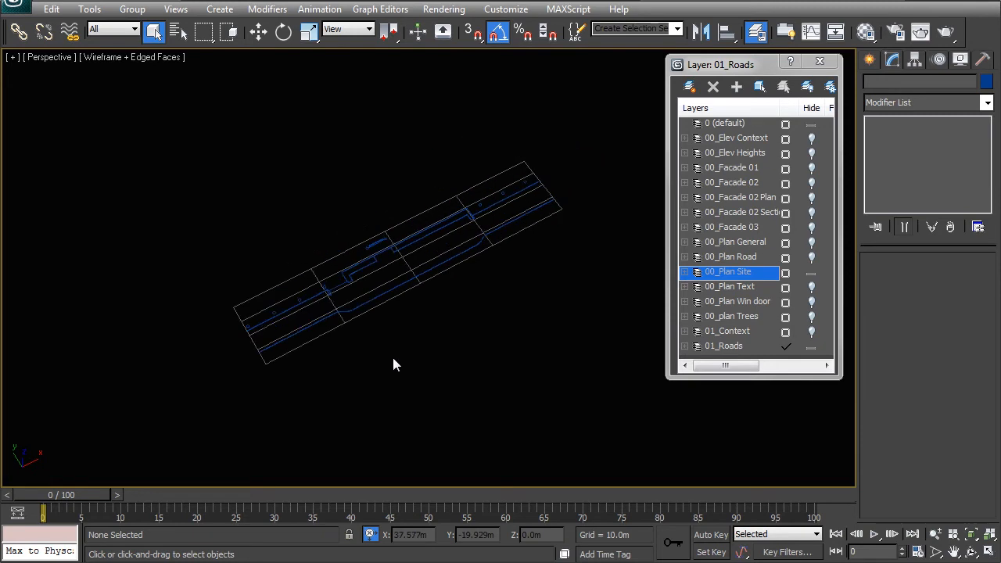
# Switch to the Top view with the road plane selected, and close the layer manager.
pyautogui.press('t')
pyautogui.click(428, 311)
pyautogui.moveTo(454, 313); pyautogui.dragTo(397, 315, button='middle')
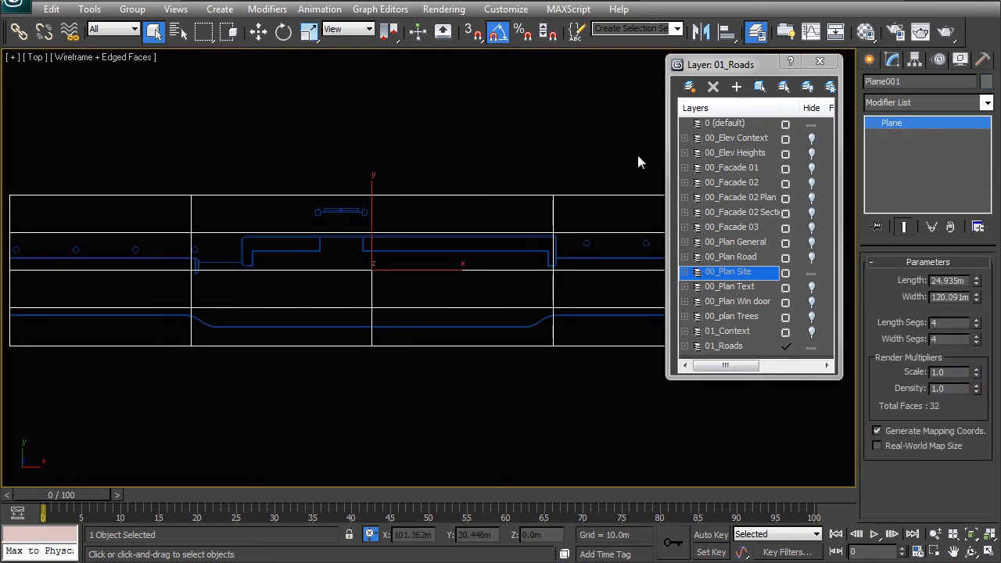
pyautogui.click(819, 61)
pyautogui.moveTo(368, 239); pyautogui.dragTo(431, 250, button='middle')
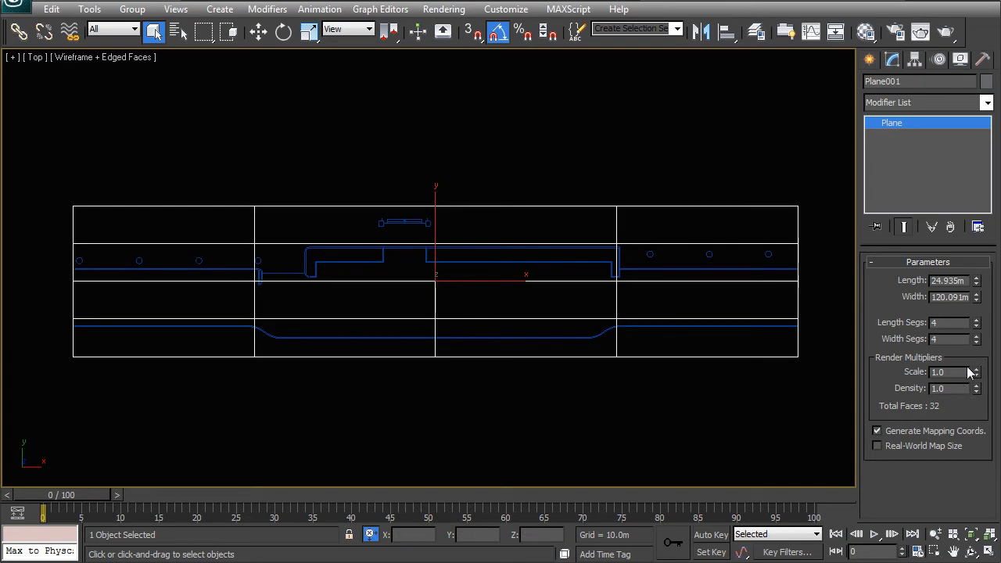
# Set the plane's length and width segments to 3 and convert it to an Editable Poly.
pyautogui.click(975, 343)
pyautogui.click(976, 326)
pyautogui.rightClick(344, 248)
pyautogui.moveTo(418, 390)
pyautogui.click(524, 402)
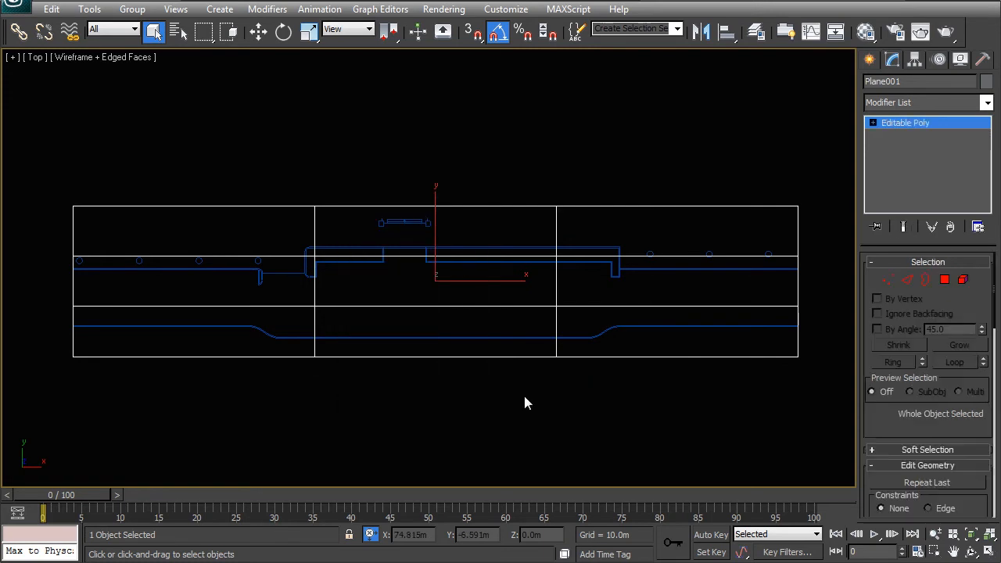
# Move the left inner column of vertices along X to where the left kerb curve begins.
pyautogui.click(888, 280)
pyautogui.moveTo(284, 177); pyautogui.dragTo(353, 389)
pyautogui.scroll(3, 316, 344)
pyautogui.moveTo(320, 226); pyautogui.dragTo(409, 283, button='middle')
pyautogui.press('w')
pyautogui.moveTo(472, 233); pyautogui.dragTo(283, 239)
pyautogui.scroll(-4, 308, 282)
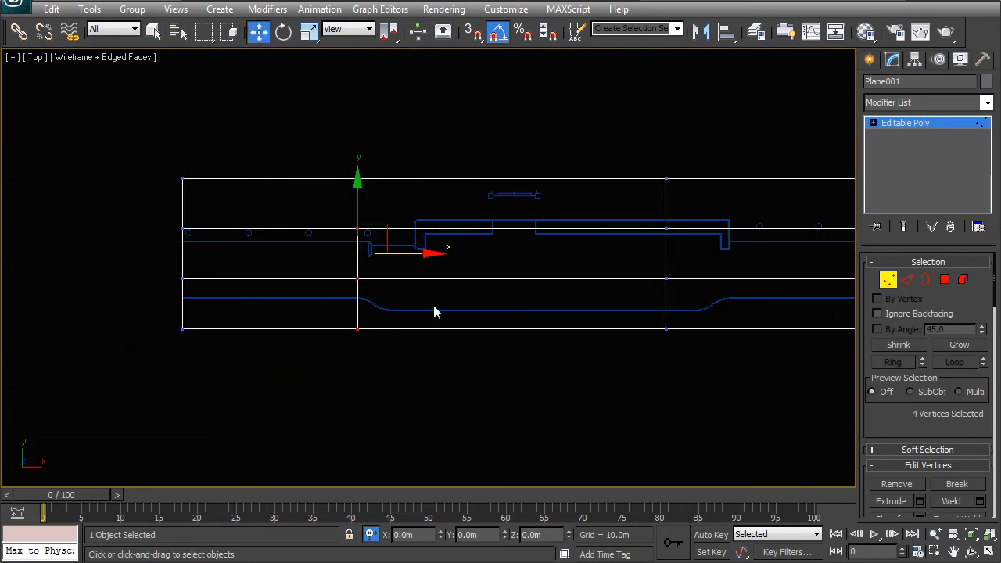
# Move the lower inner row of vertices along Y onto the straight lower kerb line of the site plan.
pyautogui.moveTo(422, 313); pyautogui.dragTo(289, 324, button='middle')
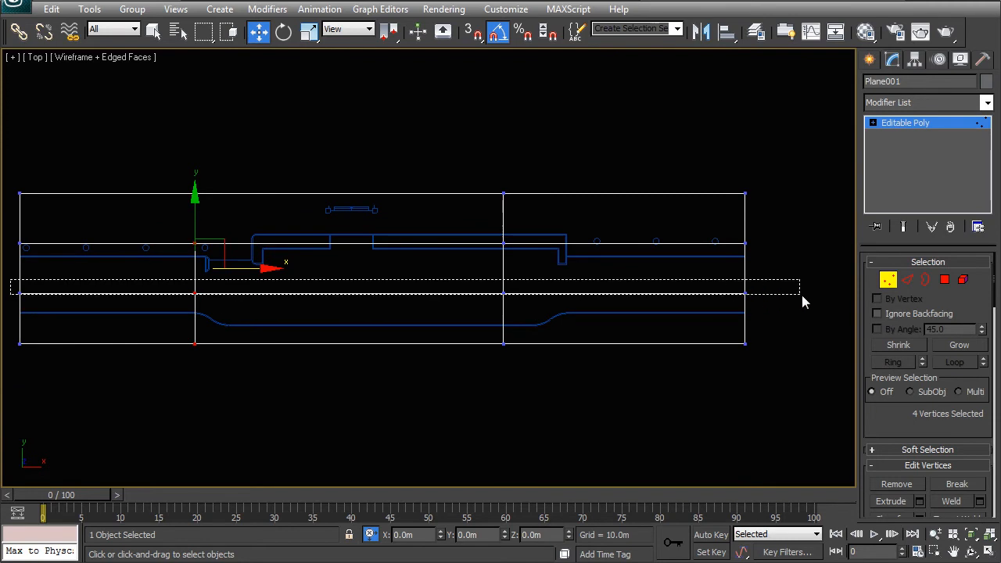
pyautogui.moveTo(10, 280); pyautogui.dragTo(801, 297)
pyautogui.scroll(3, 394, 286)
pyautogui.moveTo(295, 259); pyautogui.dragTo(320, 296)
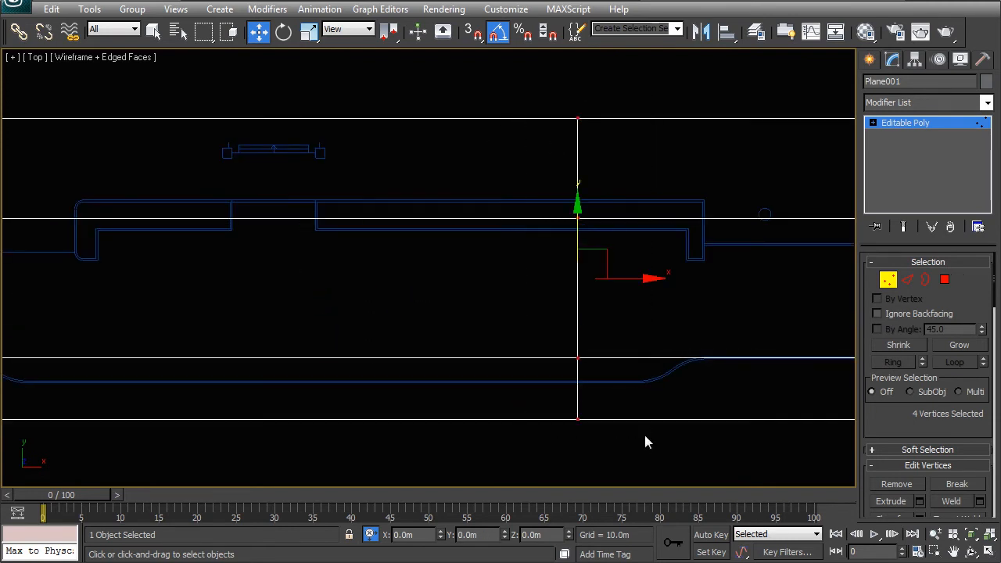
# Move the right inner column of vertices along X to the outer end of the right kerb curve.
pyautogui.moveTo(653, 445); pyautogui.dragTo(653, 444)
pyautogui.moveTo(641, 297); pyautogui.dragTo(467, 271, button='middle')
pyautogui.moveTo(457, 261); pyautogui.dragTo(582, 266)
pyautogui.scroll(-5, 585, 266)
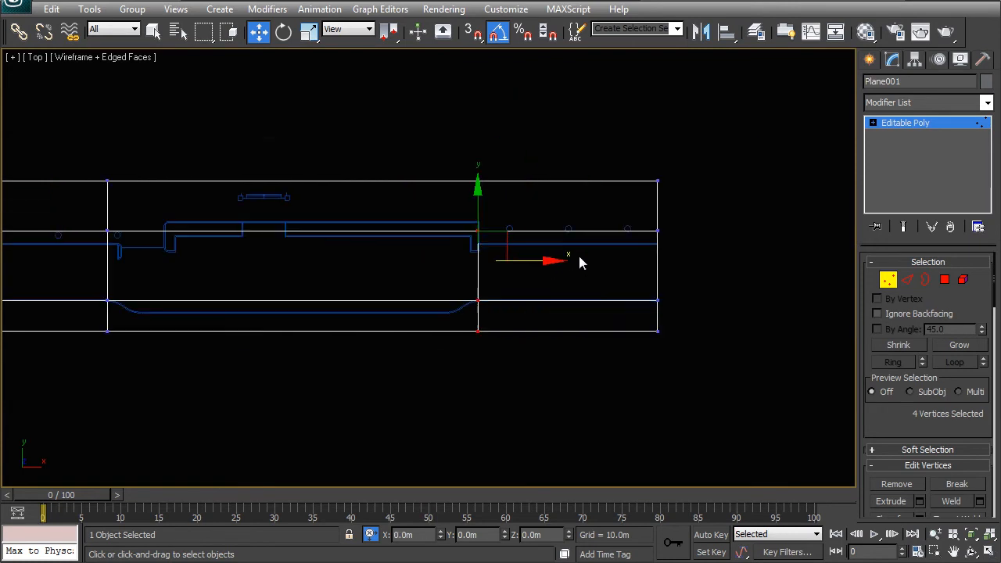
# Move the upper inner row of vertices along Y onto the upper kerb line at both ends of the road.
pyautogui.moveTo(844, 288); pyautogui.dragTo(105, 248)
pyautogui.scroll(3, 101, 287)
pyautogui.moveTo(848, 202); pyautogui.dragTo(824, 195, button='middle')
pyautogui.moveTo(824, 195); pyautogui.dragTo(827, 220)
pyautogui.moveTo(570, 252); pyautogui.dragTo(241, 230, button='middle')
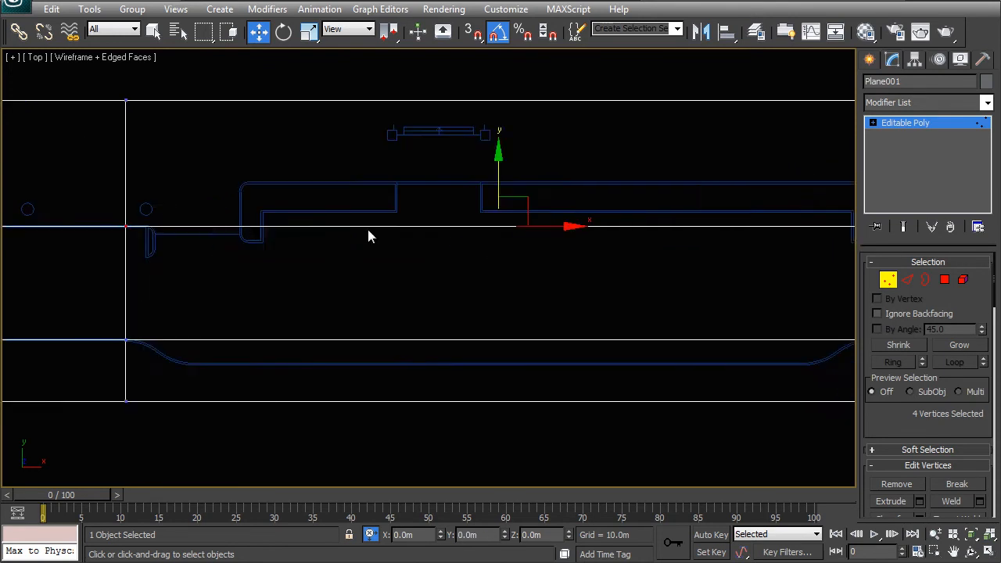
pyautogui.scroll(-3, 429, 258)
pyautogui.click(308, 326)
# Connect the horizontal edges of the central section with 2 segments.
pyautogui.click(906, 279)
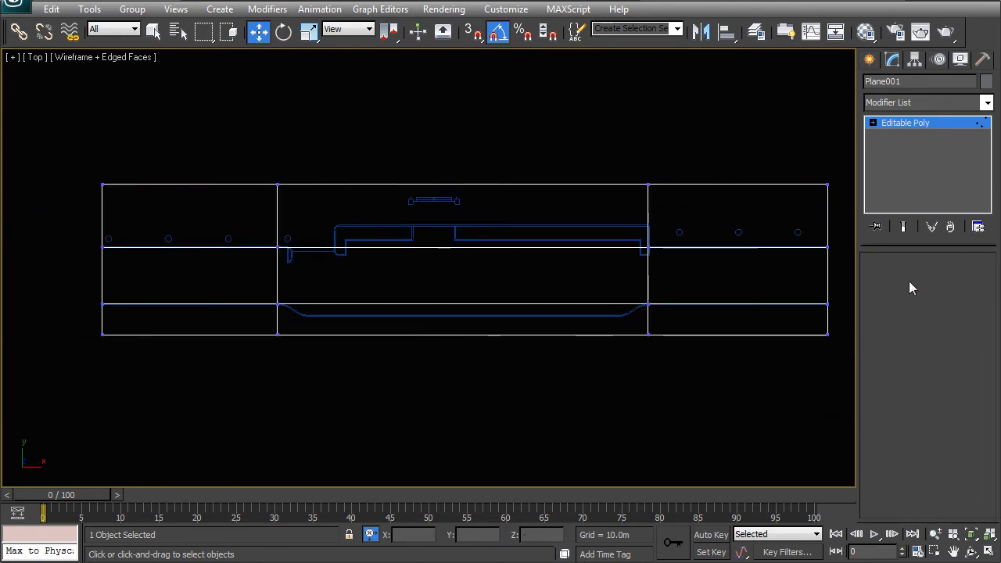
pyautogui.moveTo(501, 345); pyautogui.dragTo(436, 105)
pyautogui.rightClick(461, 284)
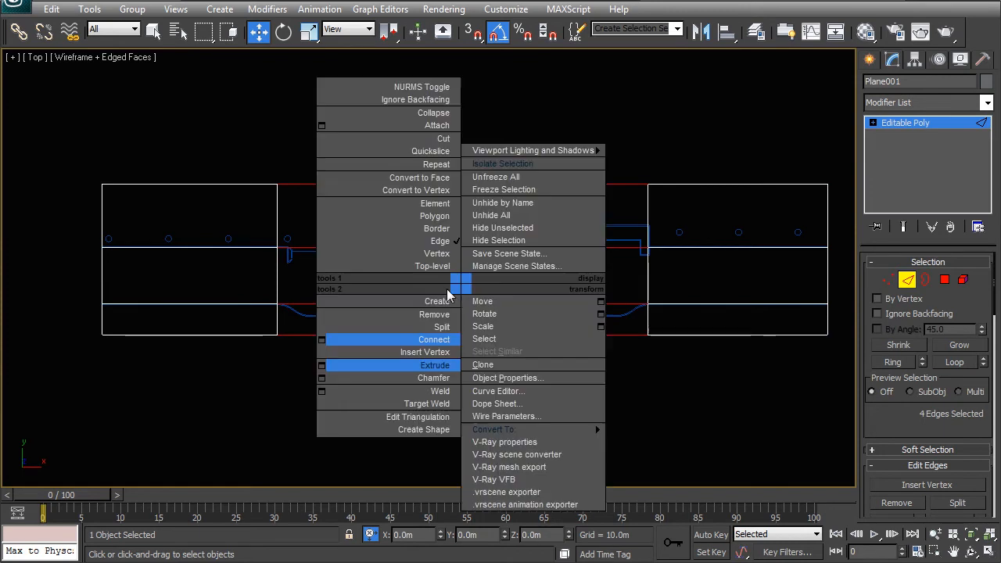
pyautogui.click(321, 341)
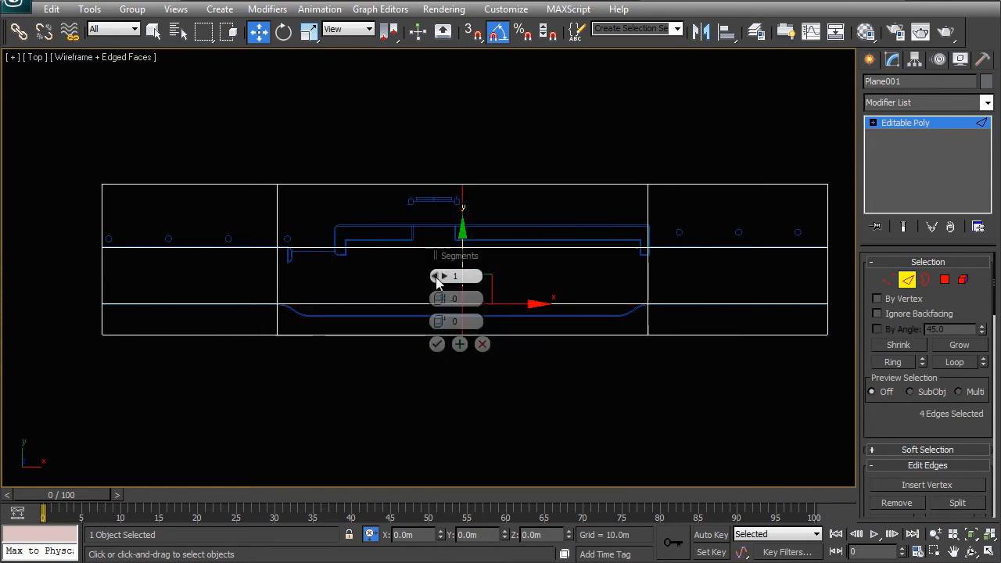
pyautogui.click(437, 342)
pyautogui.scroll(5, 417, 339)
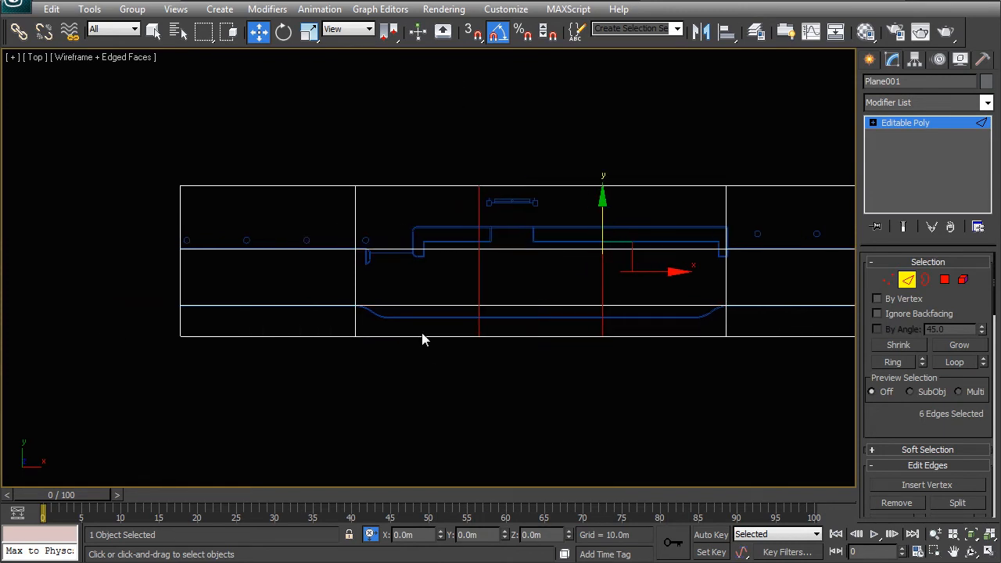
# Move the two new vertical edge lines to the inner ends of the left and right kerb curves.
pyautogui.moveTo(713, 275); pyautogui.dragTo(527, 266)
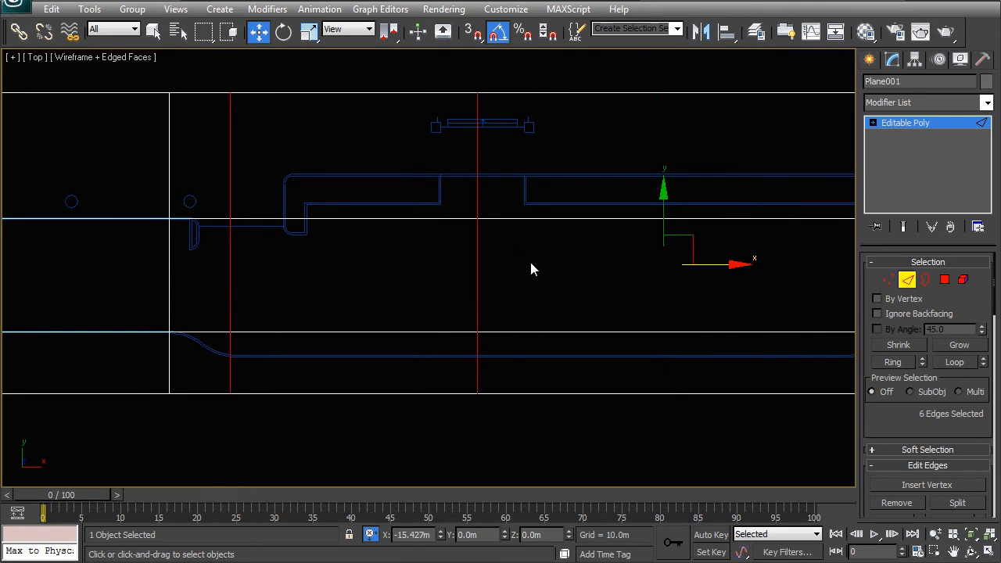
pyautogui.keyDown('alt'); pyautogui.moveTo(215, 138); pyautogui.dragTo(213, 139); pyautogui.keyUp('alt')
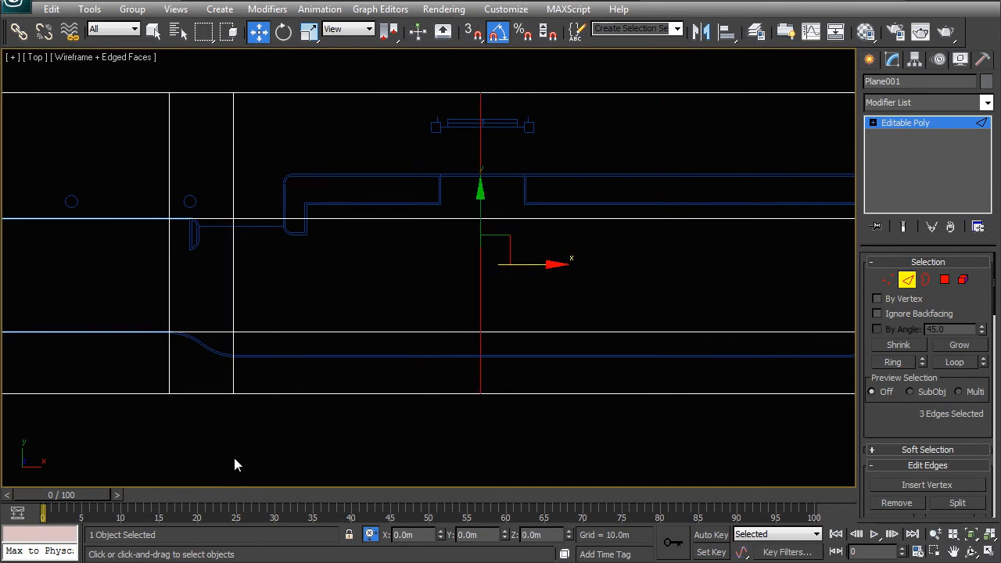
pyautogui.moveTo(520, 324); pyautogui.dragTo(232, 344, button='middle')
pyautogui.moveTo(248, 284); pyautogui.dragTo(617, 312)
pyautogui.moveTo(443, 276); pyautogui.dragTo(461, 291, button='middle')
pyautogui.scroll(-5, 402, 281)
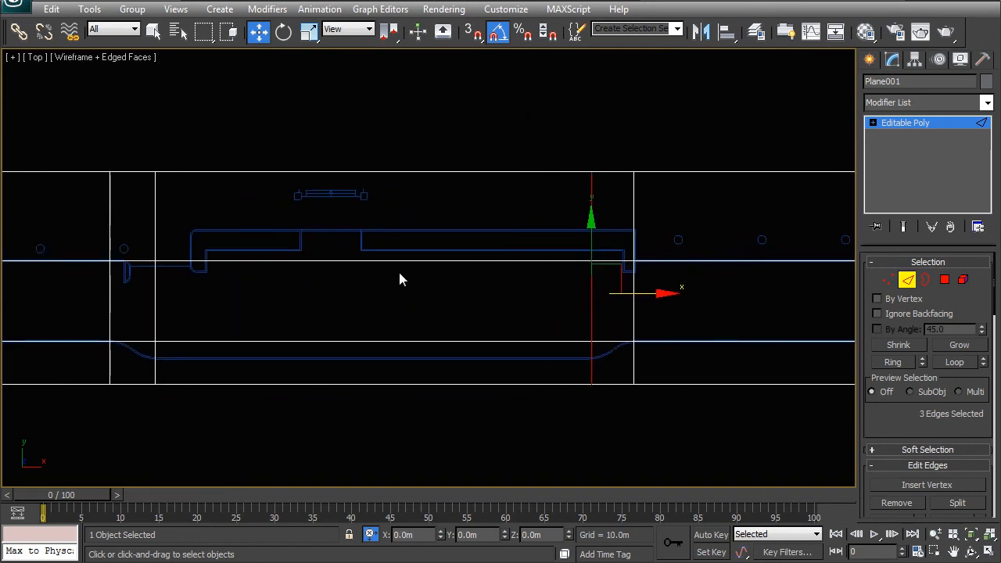
# Connect the vertical edges of the uppermost row with 1 segment and move the new line onto the recessed bay's upper edge.
pyautogui.moveTo(787, 237); pyautogui.dragTo(49, 219)
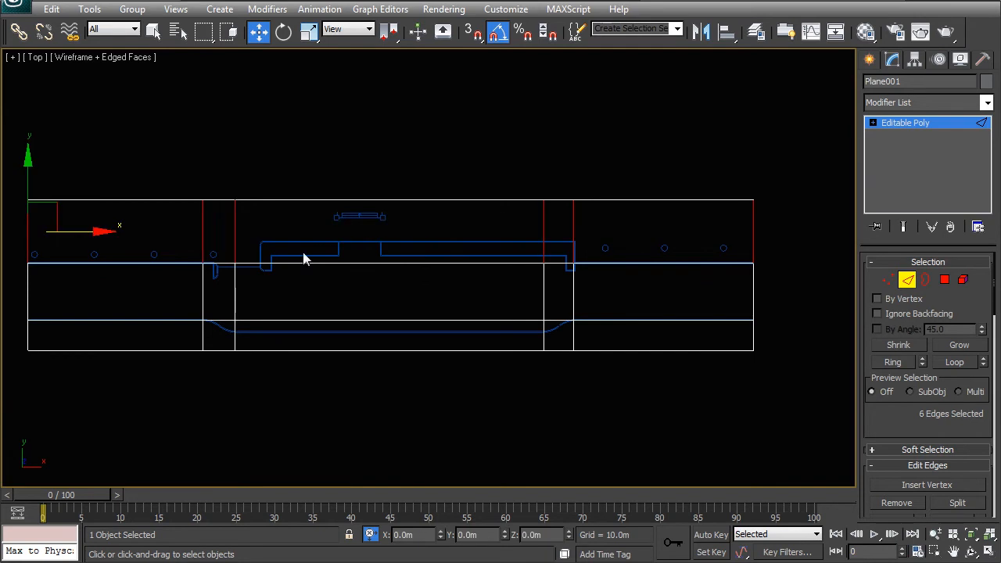
pyautogui.rightClick(298, 249)
pyautogui.click(160, 303)
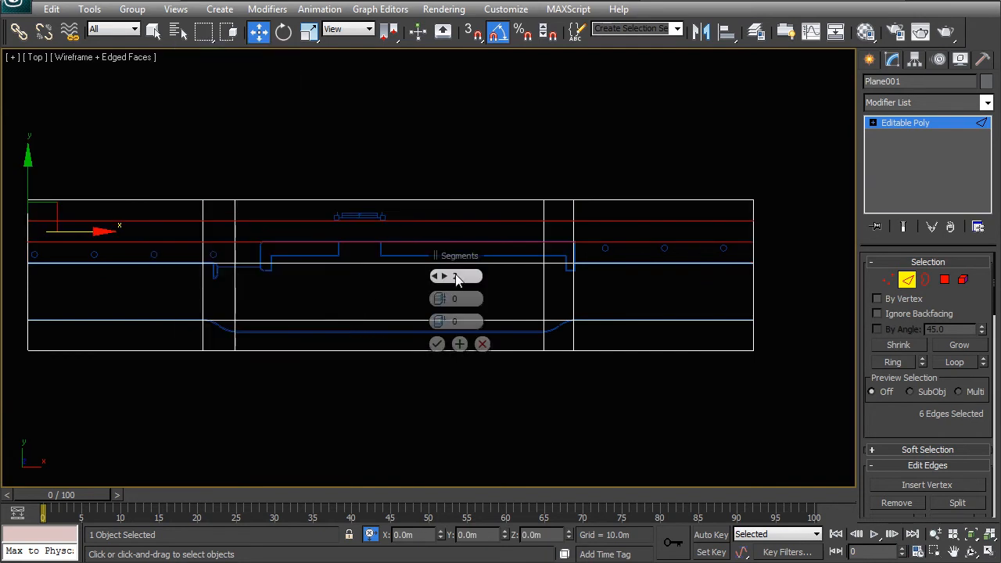
pyautogui.moveTo(440, 276); pyautogui.dragTo(431, 308)
pyautogui.click(436, 344)
pyautogui.scroll(4, 389, 287)
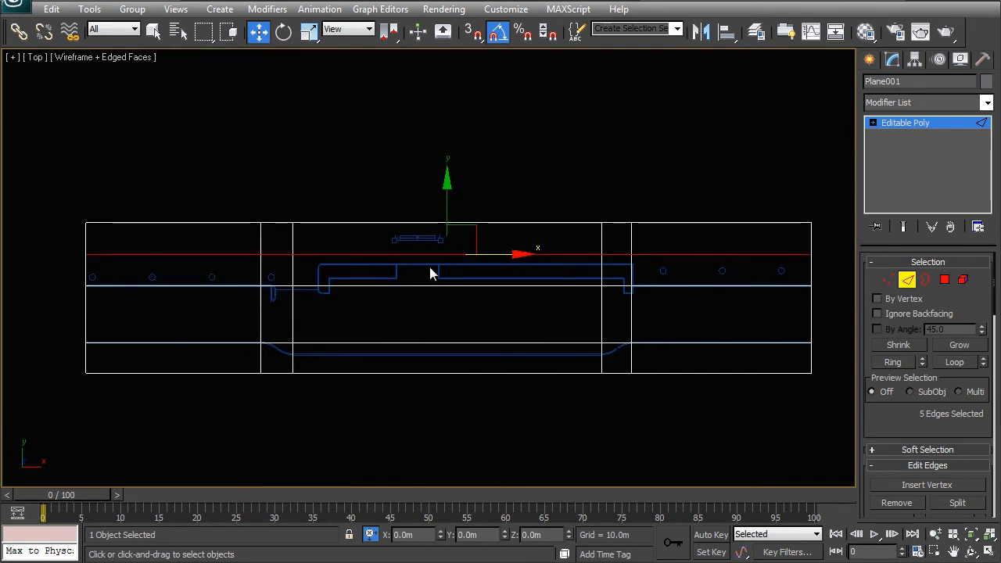
pyautogui.moveTo(468, 186); pyautogui.dragTo(474, 206)
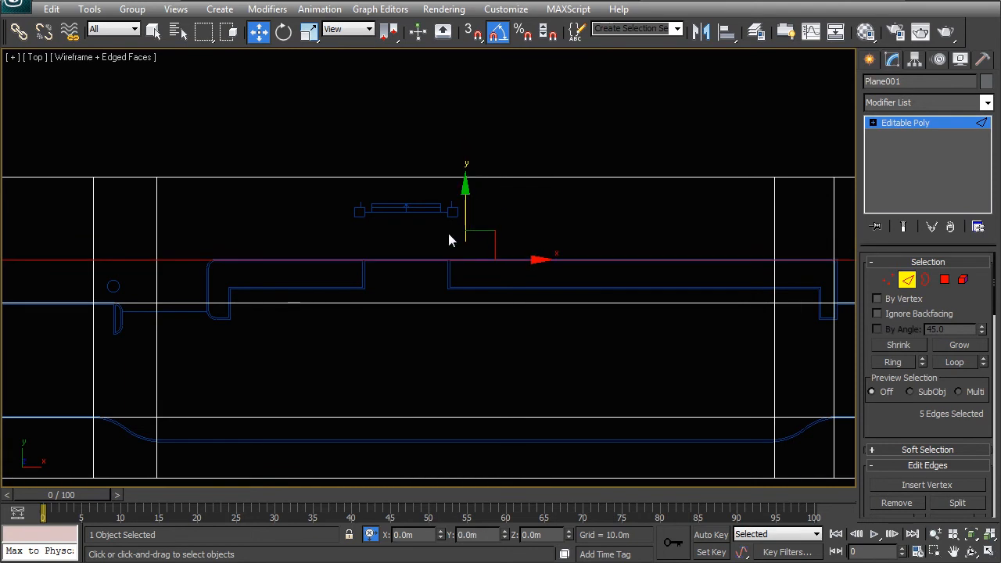
# Connect the horizontal edges in both narrow columns over the kerb curves with 2 segments.
pyautogui.scroll(-2, 499, 281)
pyautogui.moveTo(374, 349); pyautogui.dragTo(380, 326, button='middle')
pyautogui.moveTo(248, 403); pyautogui.dragTo(283, 414, button='middle')
pyautogui.click(273, 417)
pyautogui.moveTo(264, 415); pyautogui.dragTo(252, 190)
pyautogui.keyDown('ctrl'); pyautogui.moveTo(734, 403); pyautogui.dragTo(735, 227); pyautogui.keyUp('ctrl')
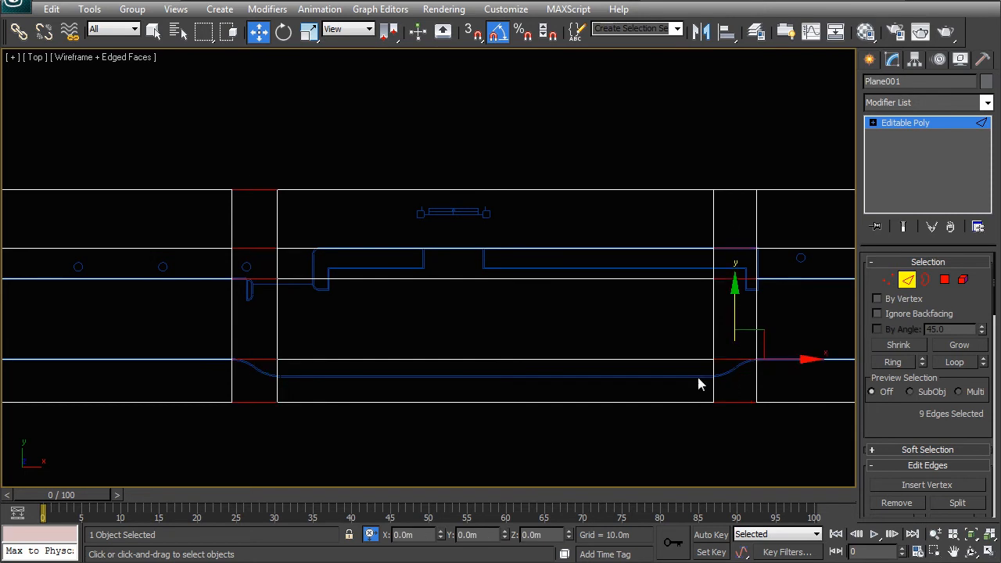
pyautogui.rightClick(736, 383)
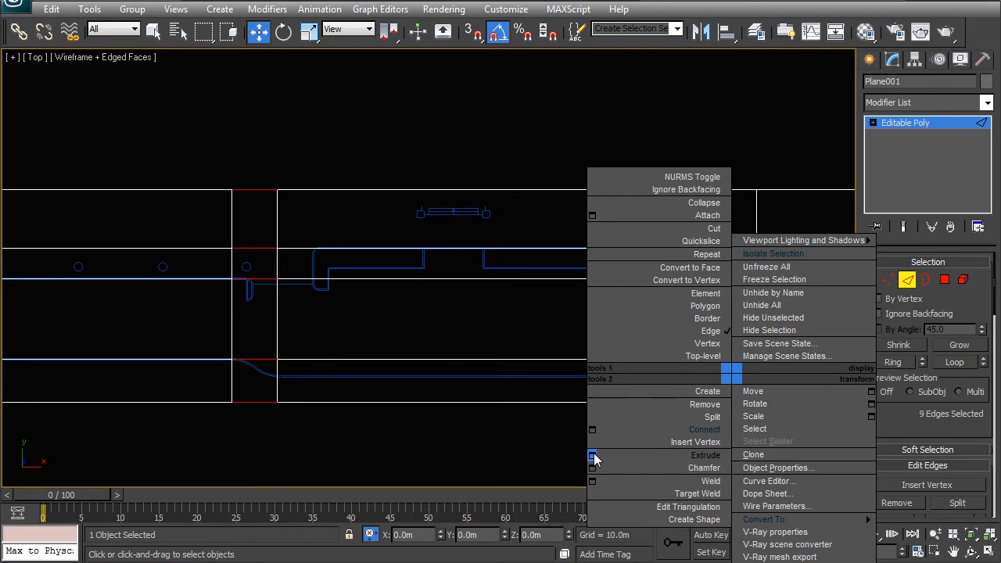
pyautogui.click(592, 429)
pyautogui.click(443, 277)
pyautogui.click(439, 345)
# Adjust the lower-row vertices in the left narrow column along Y to follow the left kerb curve.
pyautogui.click(887, 280)
pyautogui.scroll(10, 380, 323)
pyautogui.moveTo(363, 242); pyautogui.dragTo(428, 268)
pyautogui.moveTo(400, 205); pyautogui.dragTo(425, 246)
pyautogui.click(417, 266)
pyautogui.click(460, 257)
pyautogui.scroll(-6, 482, 292)
# Adjust the lower-row vertices in the right narrow column along Y to follow the right kerb curve.
pyautogui.moveTo(686, 296); pyautogui.dragTo(228, 294, button='middle')
pyautogui.keyDown('ctrl'); pyautogui.moveTo(400, 243); pyautogui.dragTo(420, 274); pyautogui.keyUp('ctrl')
pyautogui.scroll(4, 418, 285)
pyautogui.moveTo(226, 286); pyautogui.dragTo(325, 304, button='middle')
pyautogui.moveTo(70, 218); pyautogui.dragTo(82, 255)
pyautogui.scroll(5, 351, 246)
pyautogui.click(374, 303)
pyautogui.moveTo(396, 304); pyautogui.dragTo(403, 330)
pyautogui.click(454, 294)
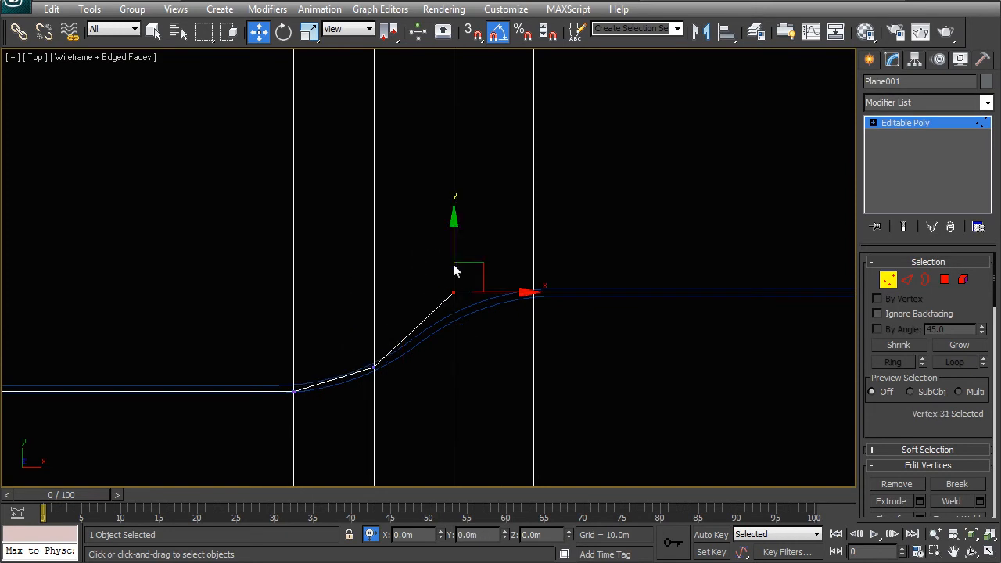
pyautogui.moveTo(455, 250); pyautogui.dragTo(459, 273)
pyautogui.click(600, 337)
pyautogui.scroll(-6, 591, 332)
# Select the polygons of the full-length road strip and add the large central bay polygon above it.
pyautogui.press('4')
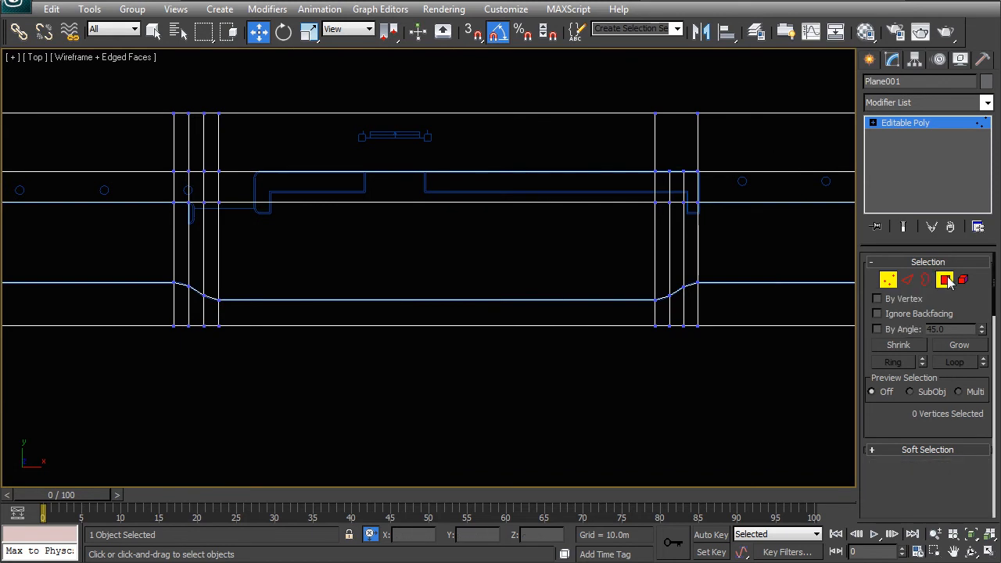
pyautogui.scroll(-3, 471, 276)
pyautogui.moveTo(496, 282); pyautogui.dragTo(569, 291, button='middle')
pyautogui.moveTo(467, 277); pyautogui.dragTo(558, 286, button='middle')
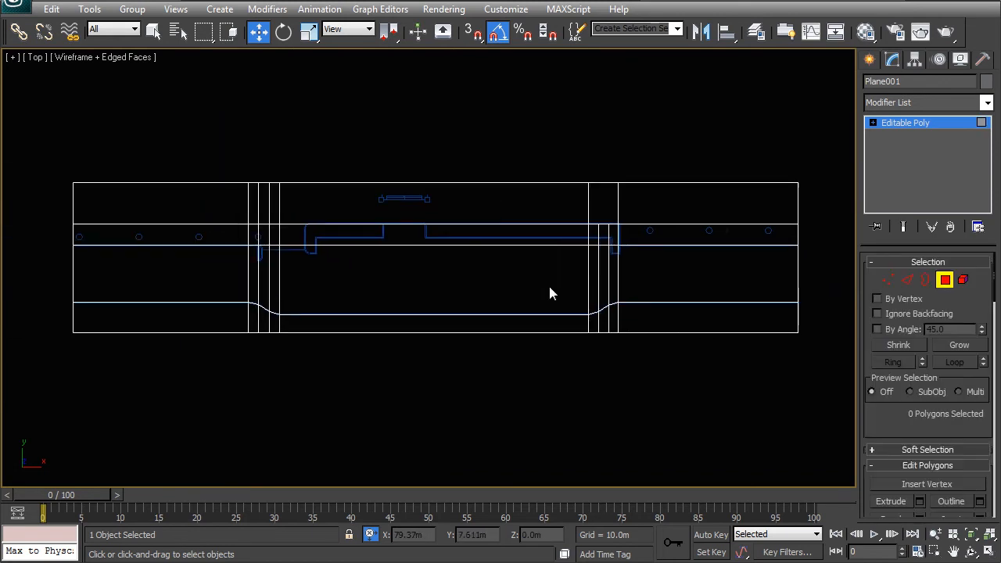
pyautogui.moveTo(598, 280); pyautogui.dragTo(49, 256)
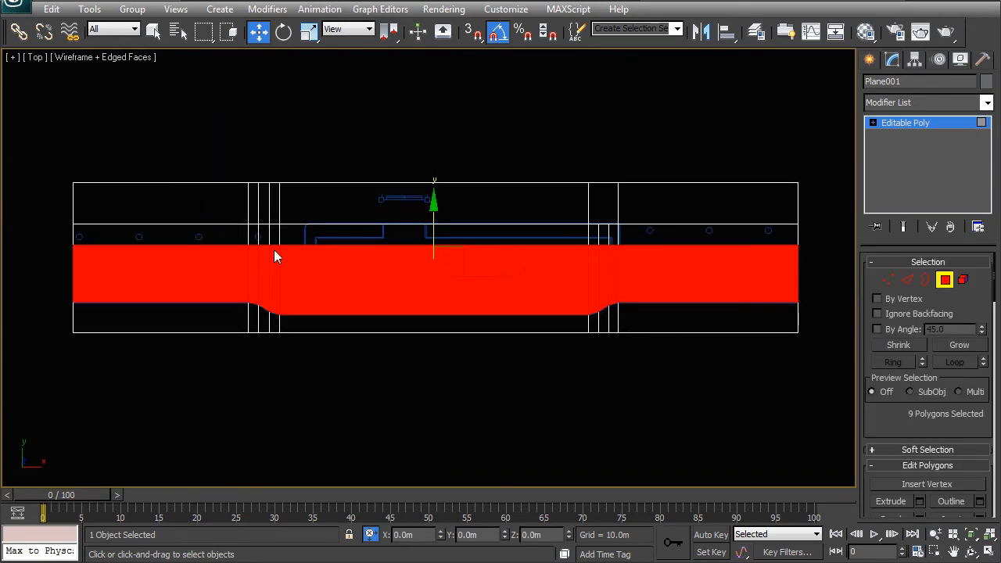
pyautogui.keyDown('ctrl'); pyautogui.click(310, 241); pyautogui.keyUp('ctrl')
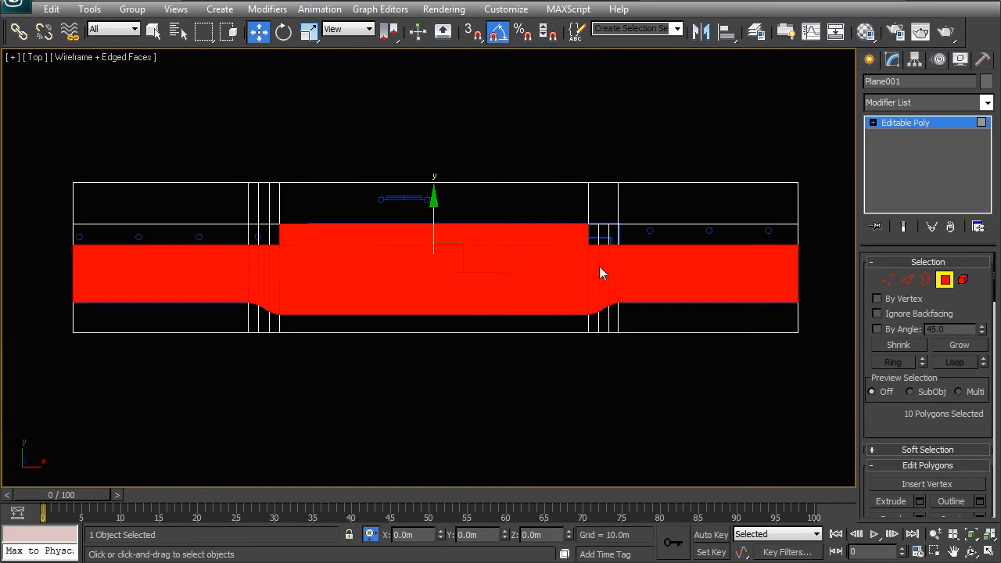
# Add the three narrow bay polygons above the right kerb curve to the road selection.
pyautogui.moveTo(618, 258); pyautogui.dragTo(521, 272, button='middle')
pyautogui.scroll(4, 522, 272)
pyautogui.moveTo(608, 260); pyautogui.dragTo(324, 300, button='middle')
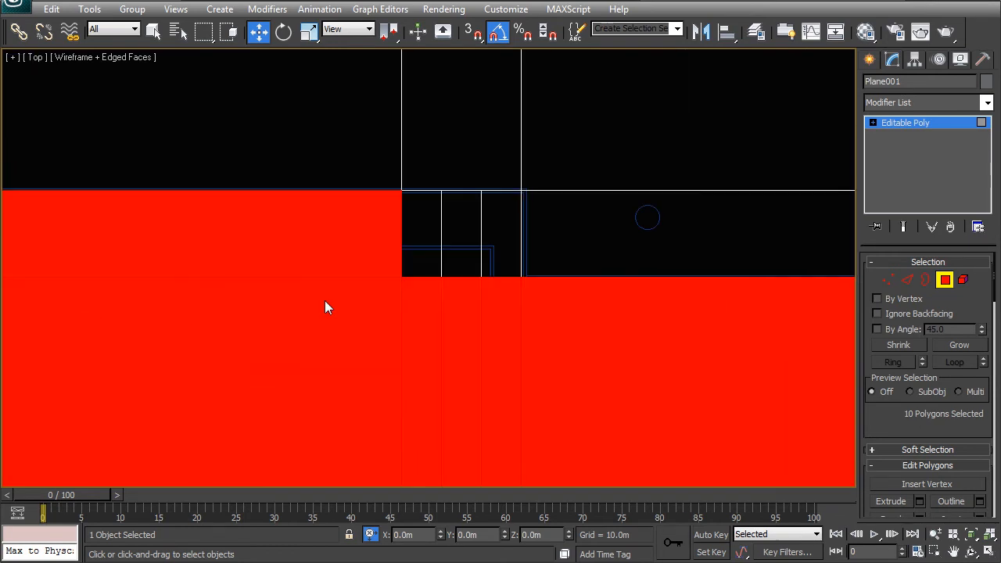
pyautogui.scroll(-3, 324, 300)
pyautogui.scroll(2, 399, 279)
pyautogui.keyDown('ctrl'); pyautogui.click(425, 262); pyautogui.keyUp('ctrl')
pyautogui.keyDown('ctrl'); pyautogui.click(445, 262); pyautogui.keyUp('ctrl')
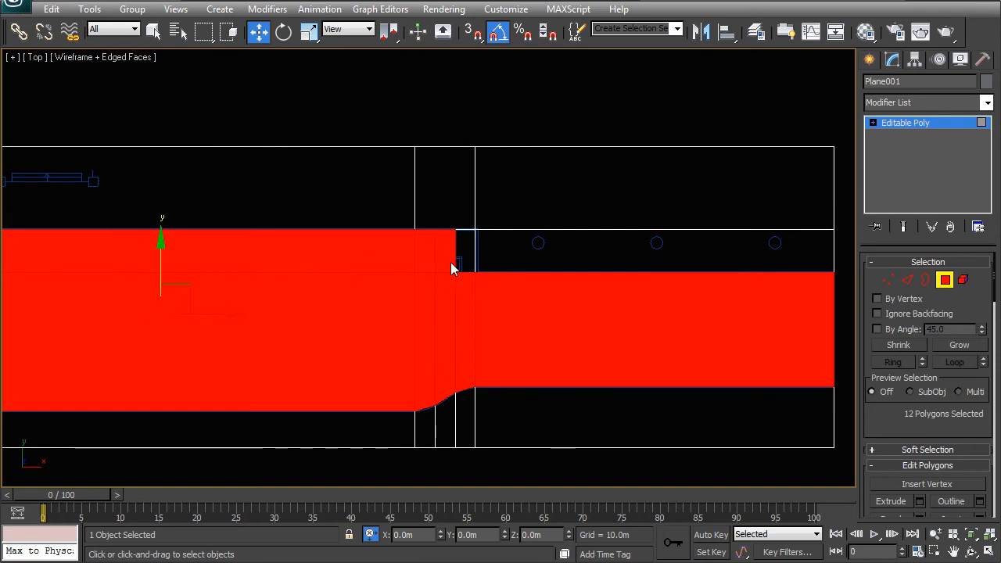
pyautogui.keyDown('ctrl'); pyautogui.click(465, 258); pyautogui.keyUp('ctrl')
# Turn off shading of the selected faces to compare the left end of the bay with the site plan lines.
pyautogui.moveTo(250, 297); pyautogui.dragTo(513, 294, button='middle')
pyautogui.scroll(-1, 513, 294)
pyautogui.moveTo(131, 286); pyautogui.dragTo(380, 296, button='middle')
pyautogui.scroll(1, 419, 289)
pyautogui.scroll(-3, 419, 288)
pyautogui.scroll(4, 436, 281)
pyautogui.press('F2')
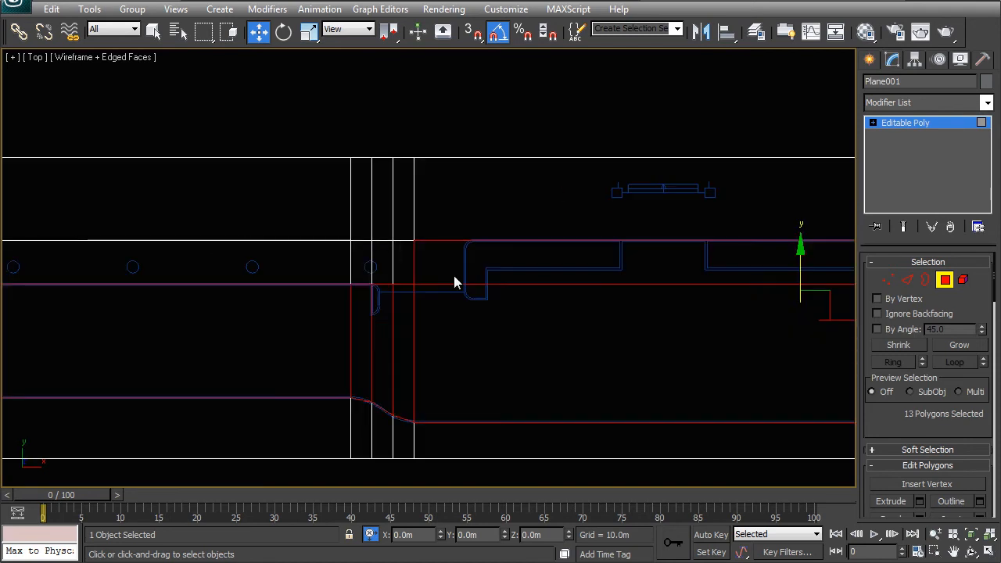
# Select the lengthwise edges across the central bay section and connect them with two vertical edge loops.
pyautogui.scroll(-3, 452, 284)
pyautogui.scroll(3, 451, 282)
pyautogui.scroll(-1, 454, 319)
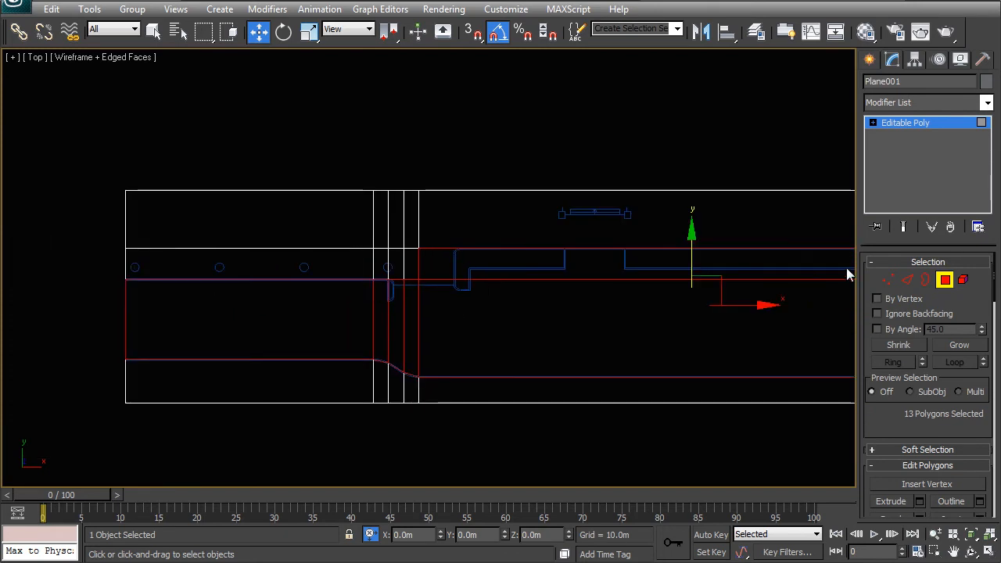
pyautogui.click(906, 280)
pyautogui.moveTo(474, 380); pyautogui.dragTo(433, 179)
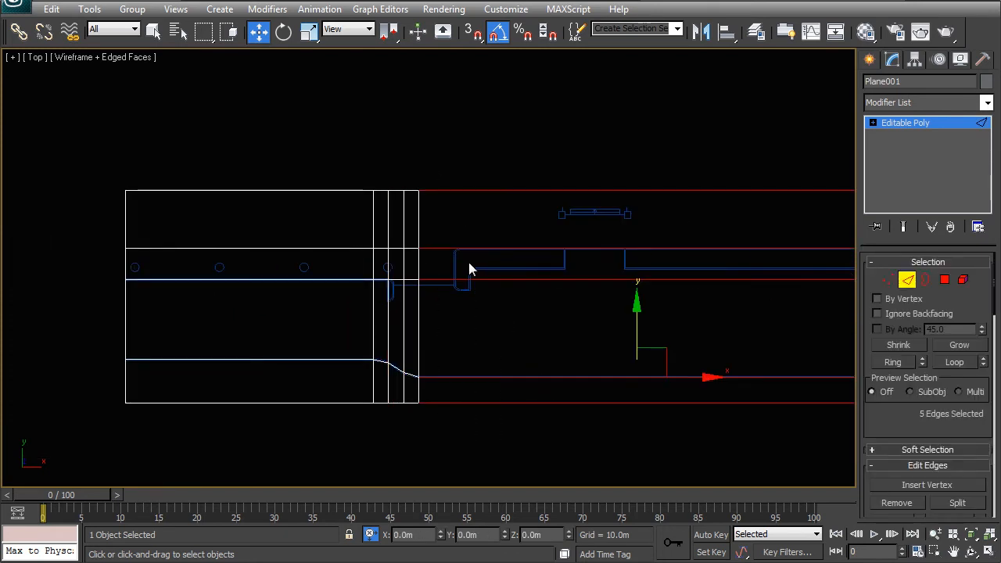
pyautogui.rightClick(483, 269)
pyautogui.click(464, 325)
# Move the two new edge loops along X onto the right and left sides of the opening between the kerb islands.
pyautogui.moveTo(624, 333); pyautogui.dragTo(470, 334, button='middle')
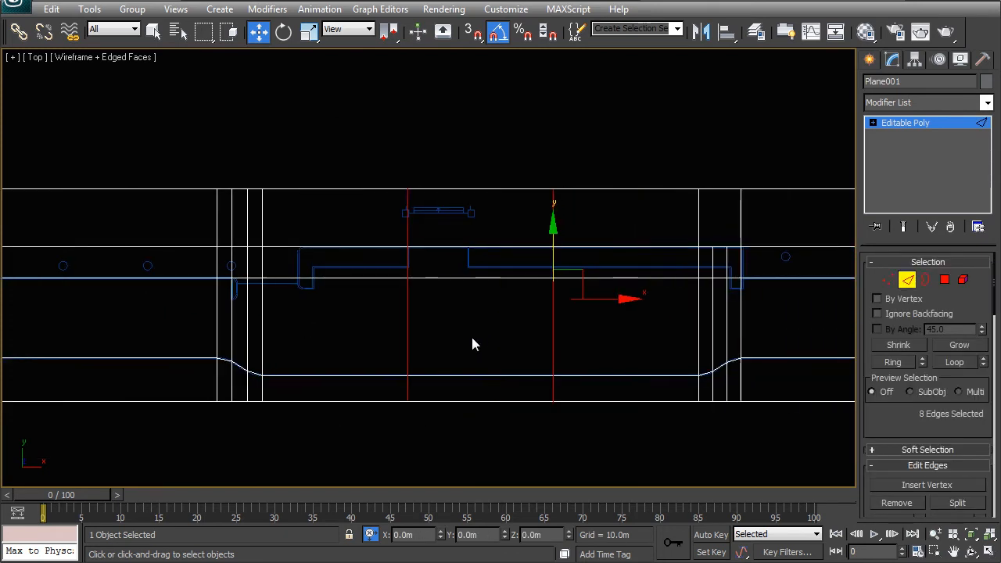
pyautogui.rightClick(442, 330)
pyautogui.click(423, 369)
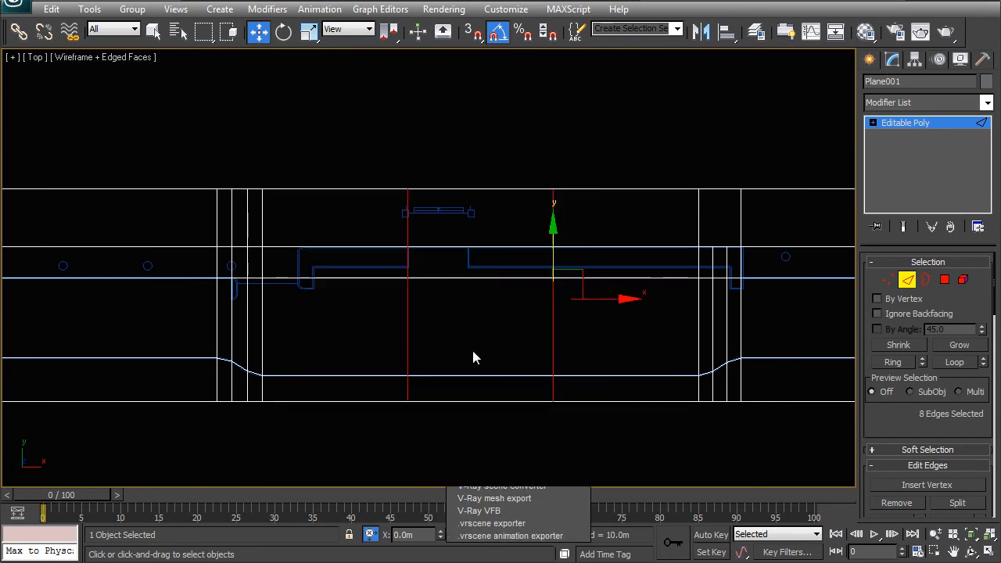
pyautogui.moveTo(592, 304); pyautogui.dragTo(512, 299)
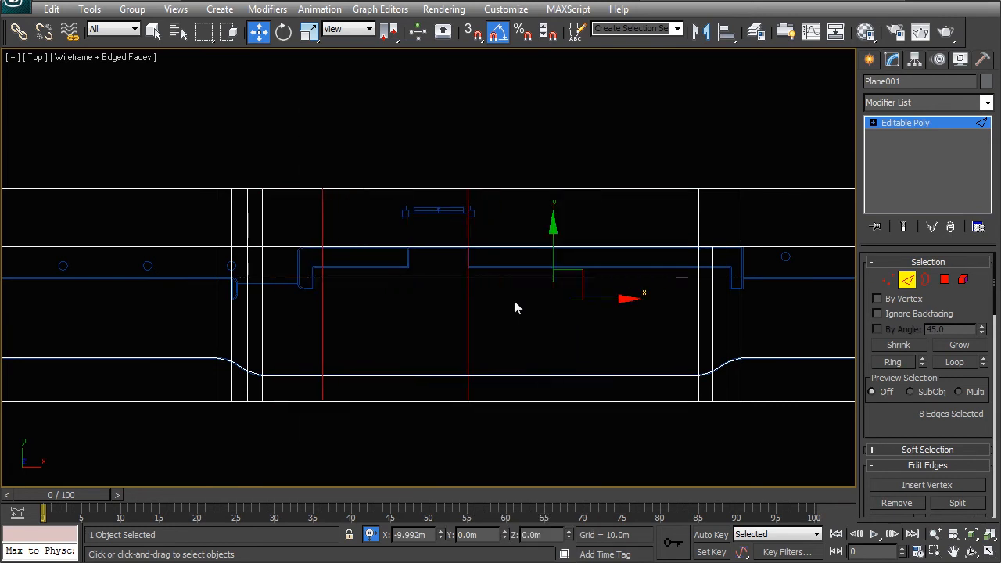
pyautogui.keyDown('alt'); pyautogui.moveTo(465, 435); pyautogui.dragTo(485, 202); pyautogui.keyUp('alt')
pyautogui.scroll(2, 434, 207)
pyautogui.moveTo(328, 311); pyautogui.dragTo(445, 317)
pyautogui.click(310, 309)
pyautogui.moveTo(329, 350); pyautogui.dragTo(366, 295, button='middle')
# Connect the lengthwise edges left of the opening with one vertical loop and move it to the left island's outer end.
pyautogui.moveTo(349, 413); pyautogui.dragTo(307, 82)
pyautogui.rightClick(340, 257)
pyautogui.click(208, 308)
pyautogui.click(441, 277)
pyautogui.click(439, 343)
pyautogui.scroll(2, 391, 298)
pyautogui.moveTo(341, 283); pyautogui.dragTo(426, 305, button='middle')
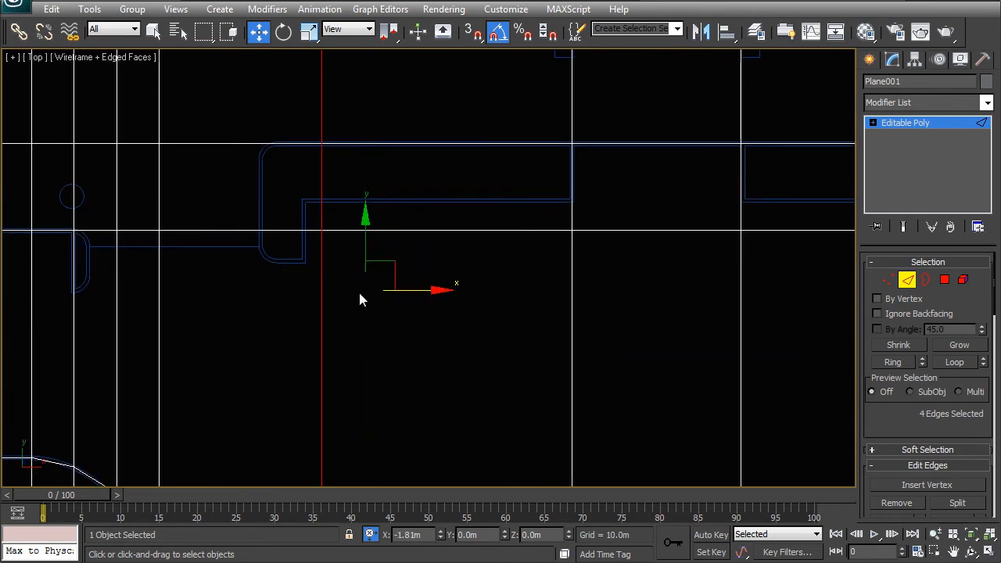
pyautogui.scroll(-5, 314, 289)
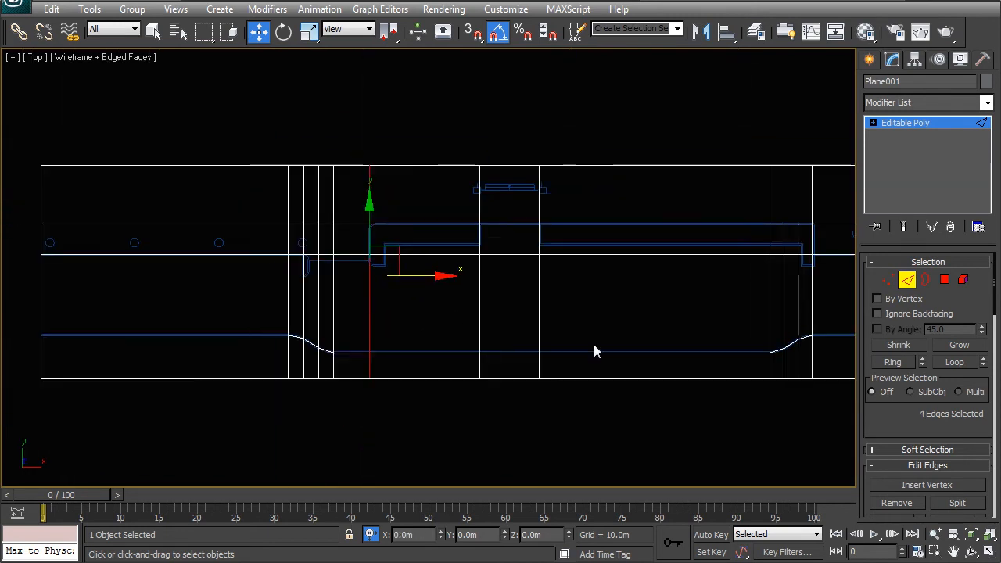
# Remove the bay polygon left of the left island from the road polygon selection, with selected faces shaded.
pyautogui.click(945, 279)
pyautogui.moveTo(380, 283); pyautogui.dragTo(317, 348, button='middle')
pyautogui.press('F2')
pyautogui.keyDown('alt'); pyautogui.click(321, 255); pyautogui.keyUp('alt')
pyautogui.scroll(2, 309, 345)
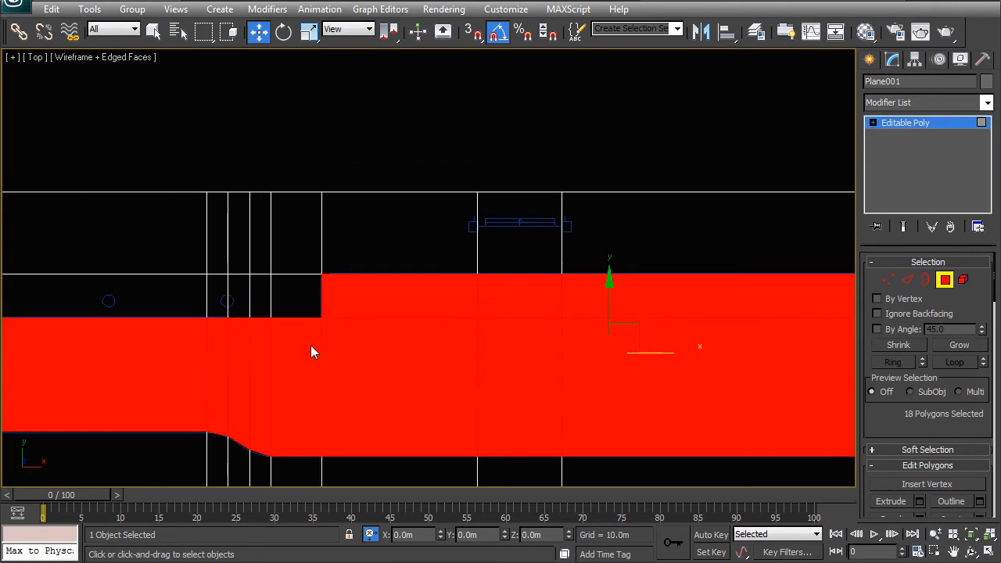
# Compare the shaded road polygon selection with the site plan lines along the whole plane.
pyautogui.press('F2')
pyautogui.press('F2')
pyautogui.press('F2')
pyautogui.moveTo(355, 351); pyautogui.dragTo(335, 337, button='middle')
pyautogui.scroll(-2, 335, 337)
pyautogui.moveTo(407, 354); pyautogui.dragTo(331, 354, button='middle')
pyautogui.press('F2')
pyautogui.press('F2')
pyautogui.scroll(-2, 281, 369)
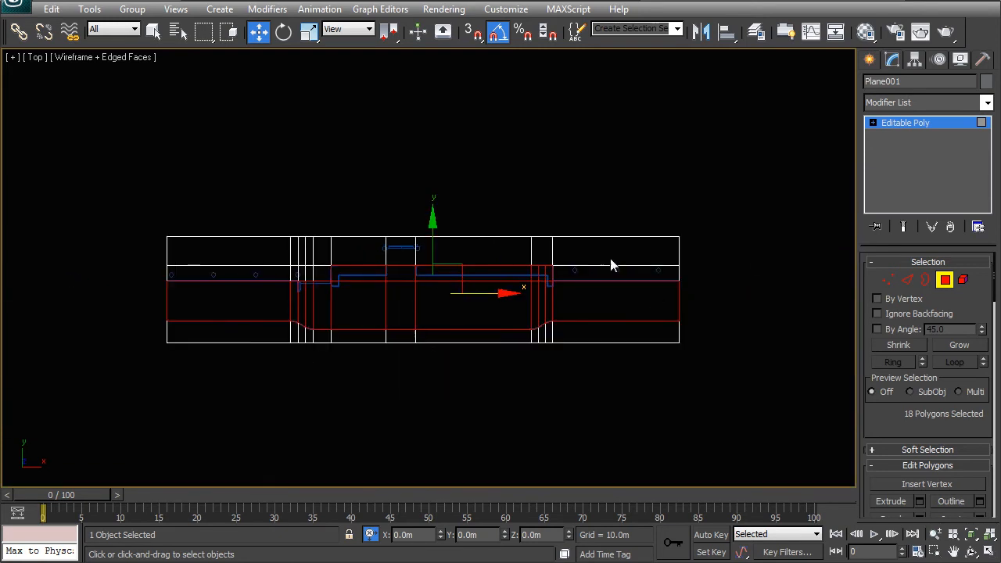
# Detach the selected road polygons from the plane as a separate object and leave polygon editing.
pyautogui.moveTo(874, 415); pyautogui.dragTo(987, 305)
pyautogui.scroll(-5, 995, 290)
pyautogui.click(953, 393)
pyautogui.click(539, 284)
pyautogui.rightClick(428, 280)
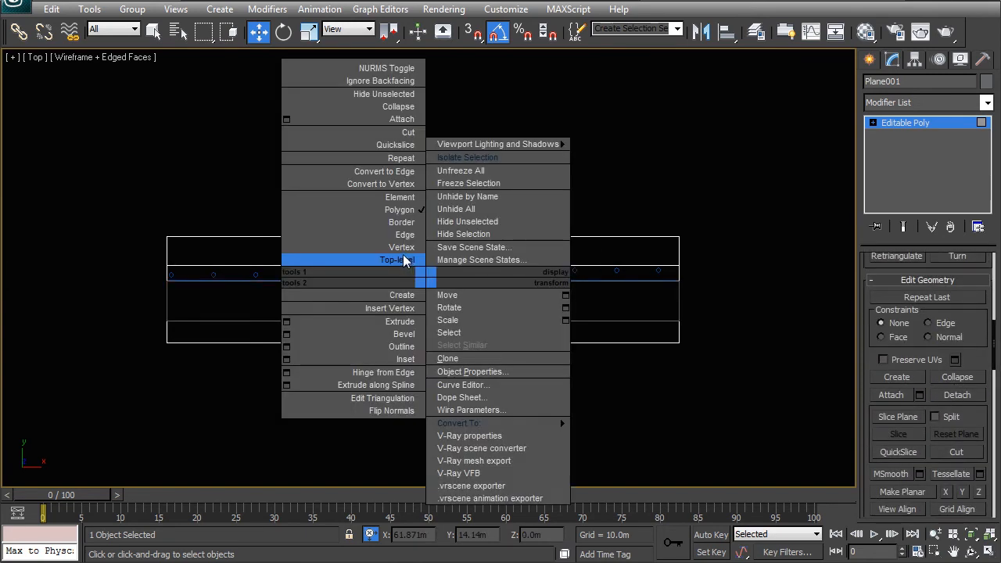
pyautogui.click(403, 260)
pyautogui.click(417, 202)
# Clone the linked site plan linework as a copy.
pyautogui.moveTo(353, 313); pyautogui.dragTo(388, 315, button='middle')
pyautogui.scroll(3, 389, 316)
pyautogui.click(392, 291)
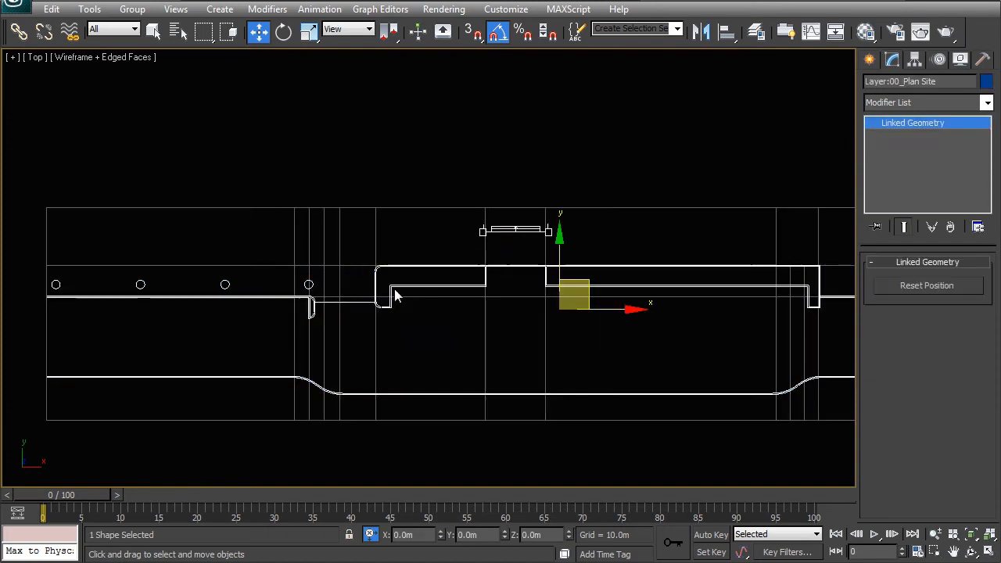
pyautogui.moveTo(537, 333); pyautogui.dragTo(387, 316, button='middle')
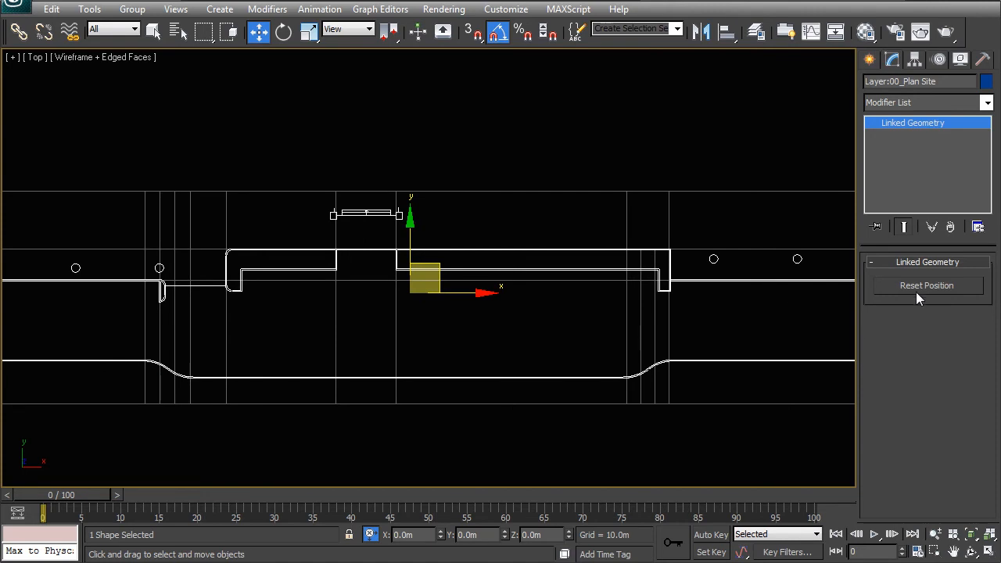
pyautogui.scroll(-2, 491, 285)
pyautogui.moveTo(395, 273); pyautogui.dragTo(461, 255, button='middle')
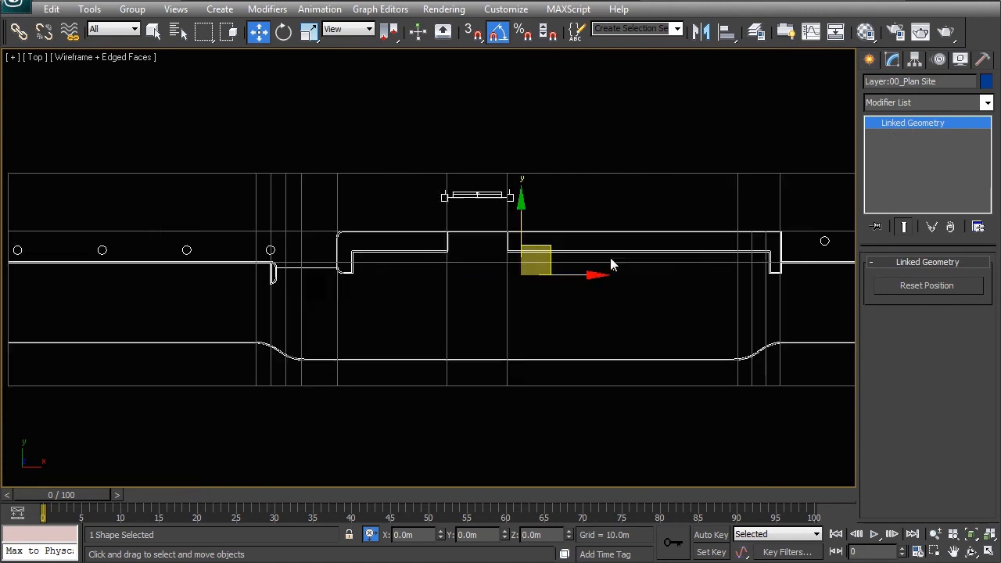
pyautogui.moveTo(532, 293); pyautogui.dragTo(419, 286, button='middle')
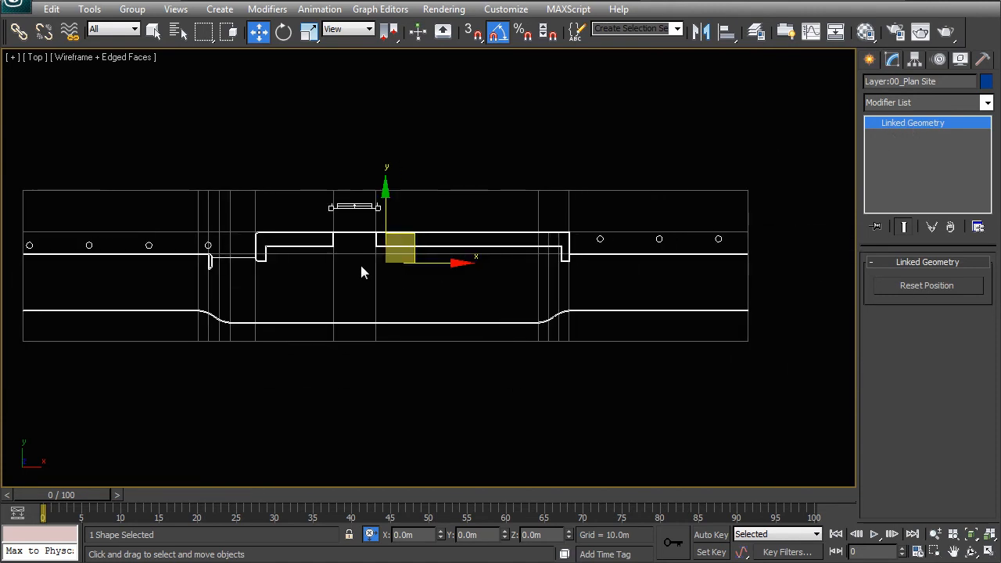
pyautogui.hotkey('ctrl', 'v')
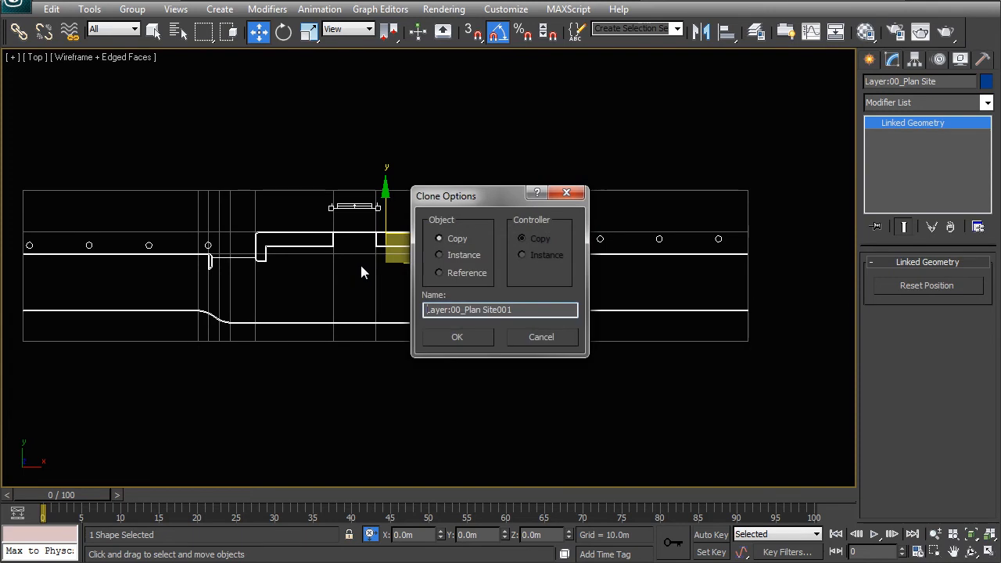
pyautogui.click(457, 336)
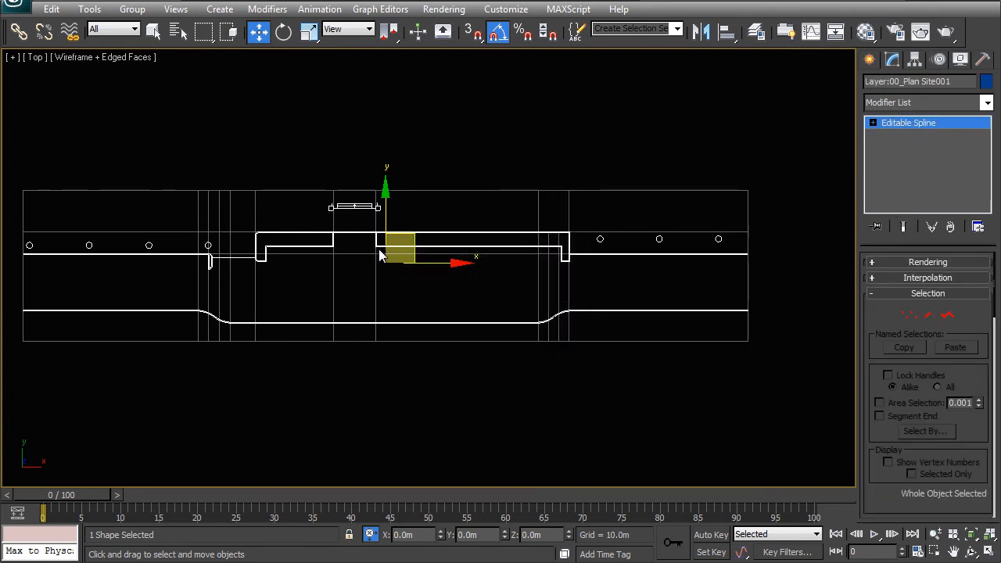
# Isolate the copied site plan spline and clear the selection.
pyautogui.rightClick(351, 254)
pyautogui.click(406, 139)
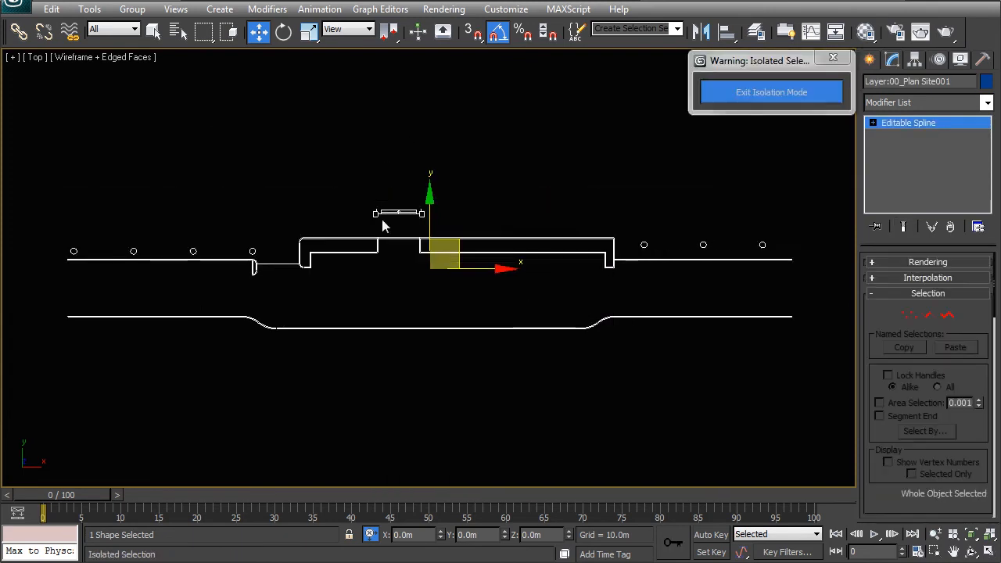
pyautogui.click(500, 253)
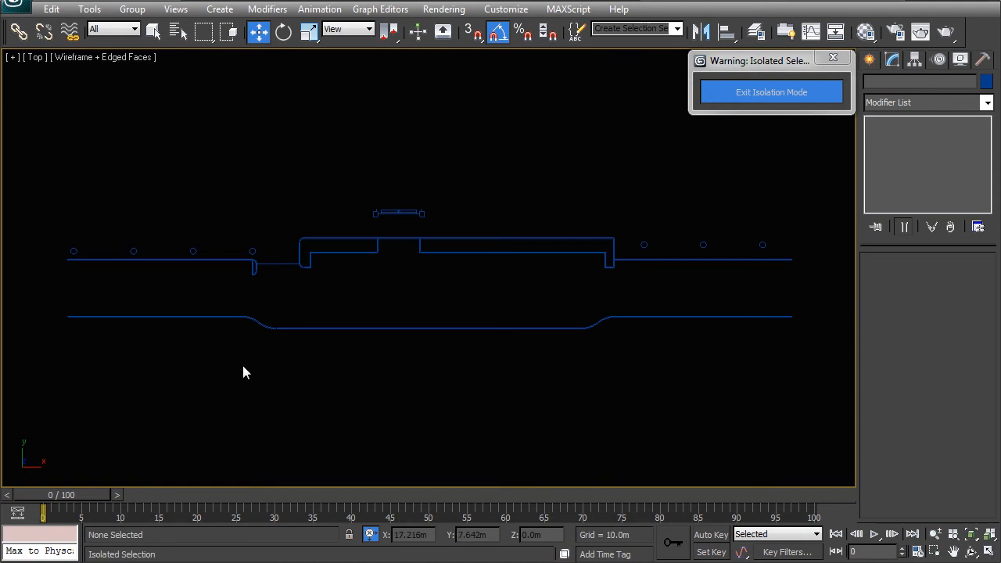
pyautogui.click(462, 246)
pyautogui.click(415, 391)
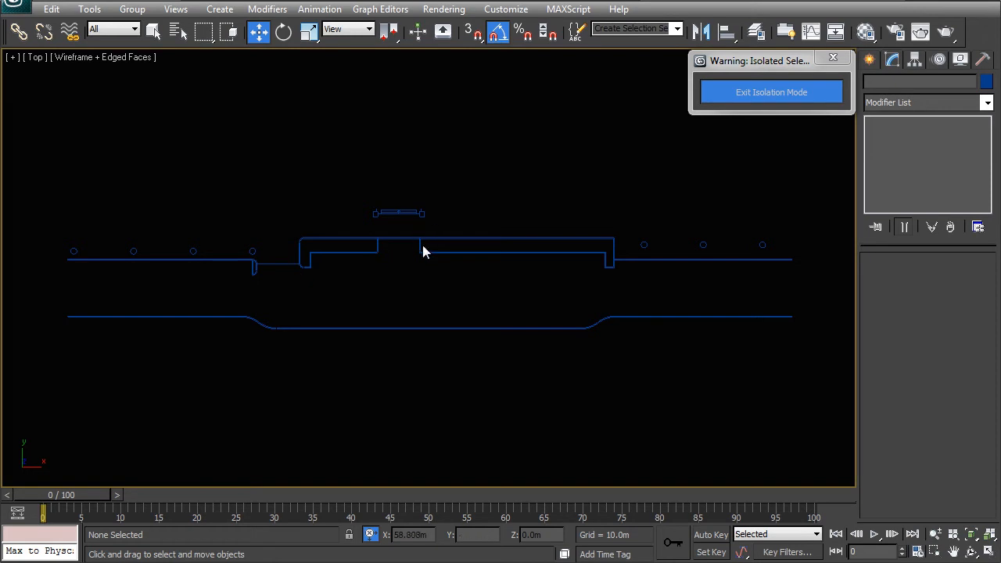
# Select the outer outline splines of the left kerb island in the copied site plan, including its rounded corners.
pyautogui.click(567, 259)
pyautogui.click(946, 319)
pyautogui.scroll(10, 438, 308)
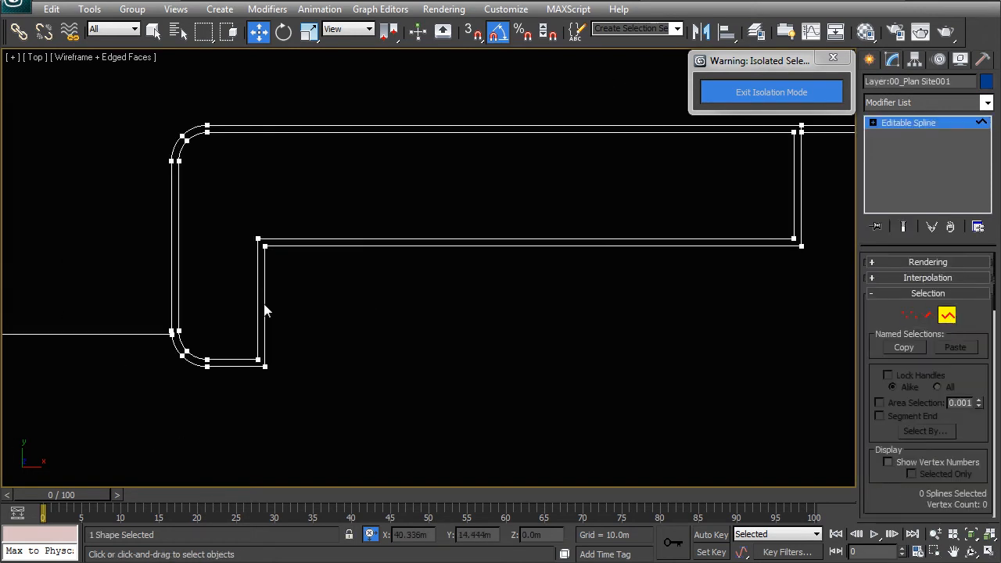
pyautogui.click(264, 311)
pyautogui.keyDown('ctrl'); pyautogui.click(173, 252); pyautogui.keyUp('ctrl')
pyautogui.keyDown('ctrl'); pyautogui.click(179, 147); pyautogui.keyUp('ctrl')
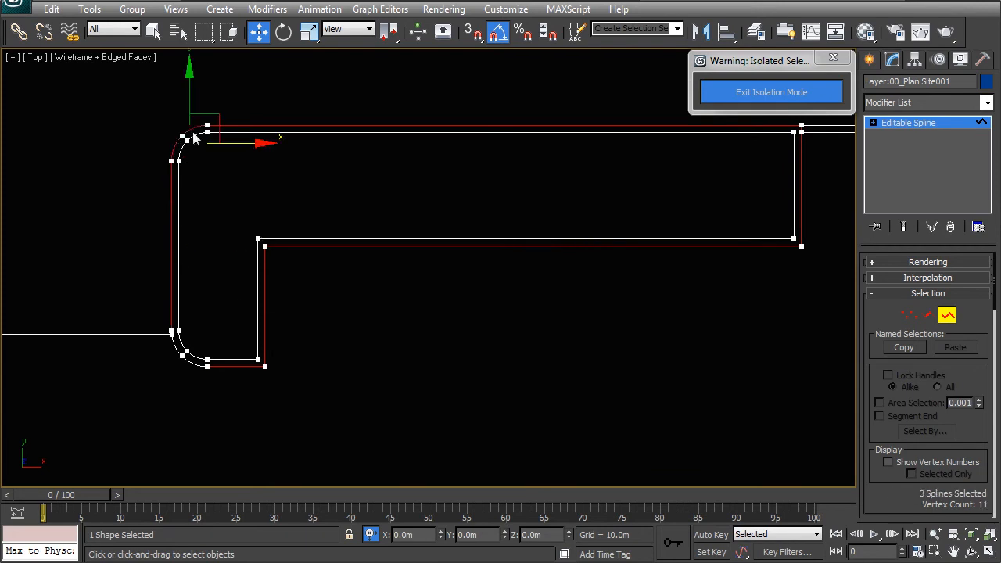
pyautogui.keyDown('ctrl'); pyautogui.click(190, 364); pyautogui.keyUp('ctrl')
# Add the right island's outer outline splines to the selection and detach both island outlines as a separate shape.
pyautogui.scroll(-4, 187, 365)
pyautogui.moveTo(522, 390); pyautogui.dragTo(272, 343, button='middle')
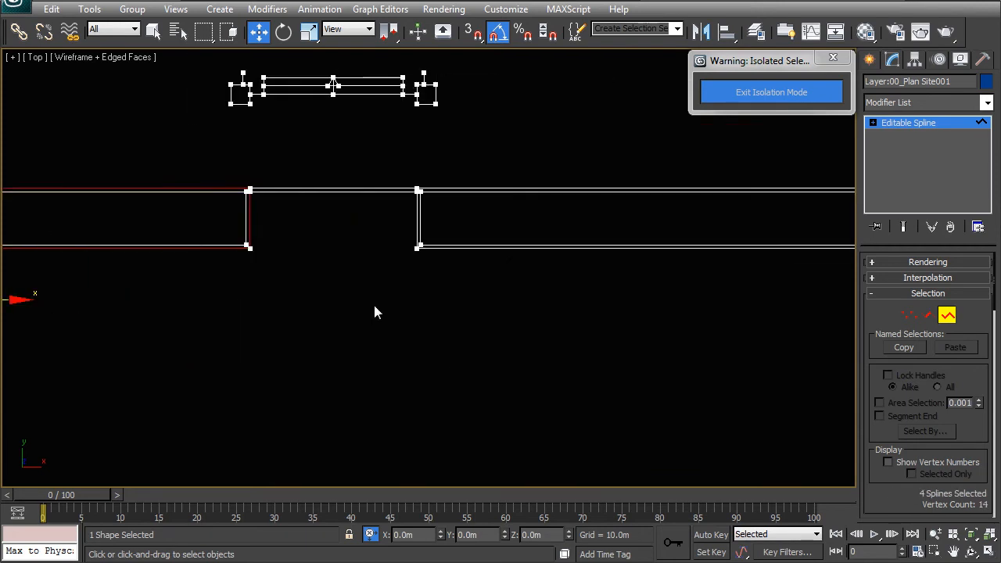
pyautogui.scroll(2, 414, 254)
pyautogui.keyDown('ctrl'); pyautogui.click(416, 239); pyautogui.keyUp('ctrl')
pyautogui.moveTo(628, 224); pyautogui.dragTo(117, 284, button='middle')
pyautogui.moveTo(625, 357); pyautogui.dragTo(654, 298, button='middle')
pyautogui.scroll(-3, 448, 273)
pyautogui.moveTo(307, 274); pyautogui.dragTo(359, 286, button='middle')
pyautogui.moveTo(991, 311); pyautogui.dragTo(985, 470)
pyautogui.click(898, 471)
pyautogui.click(535, 280)
# Select the left straight run and first curve of the lower kerb's road-side line.
pyautogui.scroll(-2, 513, 259)
pyautogui.scroll(2, 400, 309)
pyautogui.moveTo(163, 410); pyautogui.dragTo(471, 337, button='middle')
pyautogui.scroll(2, 474, 339)
pyautogui.click(523, 380)
pyautogui.keyDown('ctrl'); pyautogui.click(589, 389); pyautogui.keyUp('ctrl')
pyautogui.click(610, 402)
pyautogui.click(563, 380)
pyautogui.keyDown('ctrl'); pyautogui.click(537, 379); pyautogui.keyUp('ctrl')
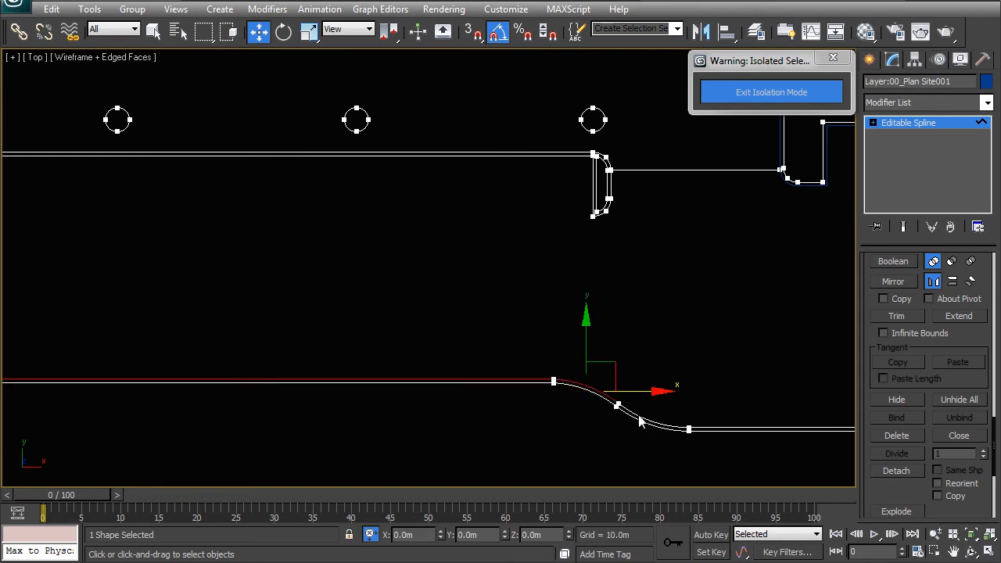
# Add the second left curve and the long central straight of the lower kerb line to the selection.
pyautogui.keyDown('ctrl'); pyautogui.click(693, 430); pyautogui.keyUp('ctrl')
pyautogui.scroll(-2, 661, 397)
pyautogui.moveTo(660, 397); pyautogui.dragTo(422, 381, button='middle')
pyautogui.scroll(2, 422, 381)
pyautogui.keyDown('ctrl'); pyautogui.click(418, 364); pyautogui.keyUp('ctrl')
pyautogui.keyDown('ctrl'); pyautogui.click(417, 360); pyautogui.keyUp('ctrl')
pyautogui.scroll(-3, 416, 359)
pyautogui.moveTo(606, 356); pyautogui.dragTo(173, 348, button='middle')
pyautogui.moveTo(524, 347); pyautogui.dragTo(293, 354, button='middle')
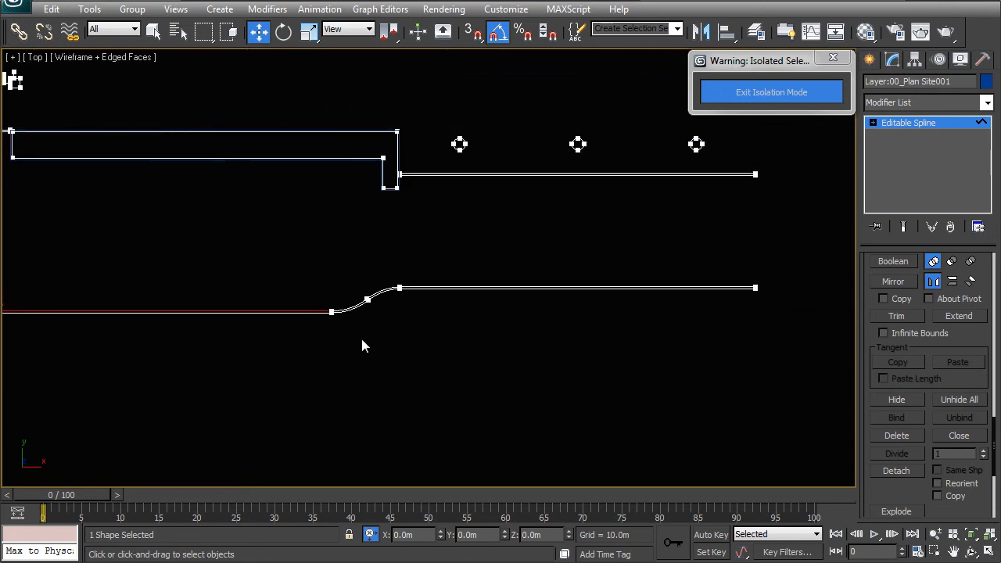
# Add the right-hand curves and right straight run of the lower kerb line to the selection.
pyautogui.scroll(2, 294, 361)
pyautogui.keyDown('ctrl'); pyautogui.click(272, 355); pyautogui.keyUp('ctrl')
pyautogui.keyDown('ctrl'); pyautogui.click(344, 317); pyautogui.keyUp('ctrl')
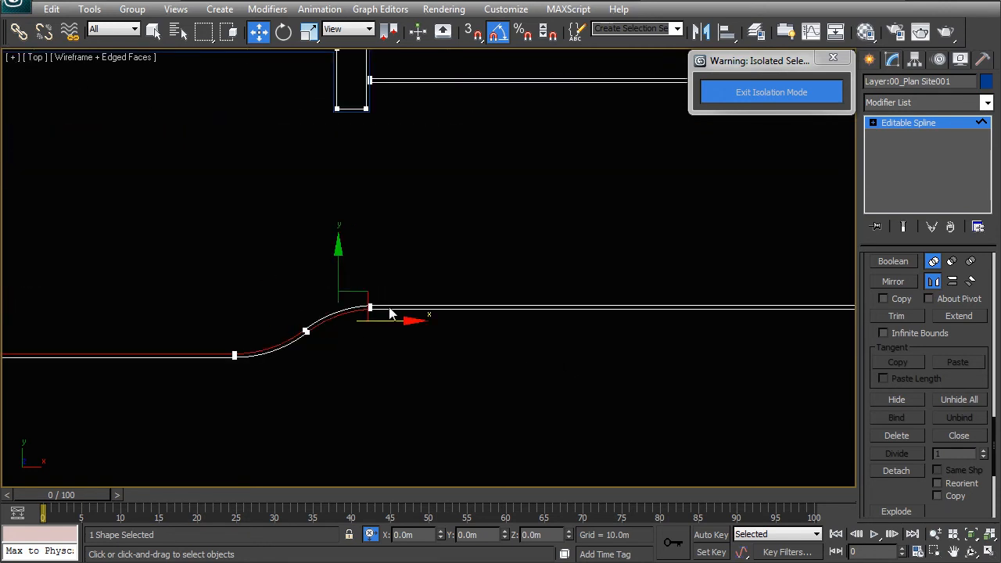
pyautogui.keyDown('ctrl'); pyautogui.click(378, 307); pyautogui.keyUp('ctrl')
pyautogui.moveTo(322, 319); pyautogui.dragTo(384, 318, button='middle')
pyautogui.scroll(3, 383, 318)
pyautogui.keyDown('ctrl'); pyautogui.click(344, 399); pyautogui.keyUp('ctrl')
pyautogui.keyDown('ctrl'); pyautogui.click(331, 401); pyautogui.keyUp('ctrl')
pyautogui.scroll(-4, 408, 356)
pyautogui.moveTo(408, 356); pyautogui.dragTo(572, 296, button='middle')
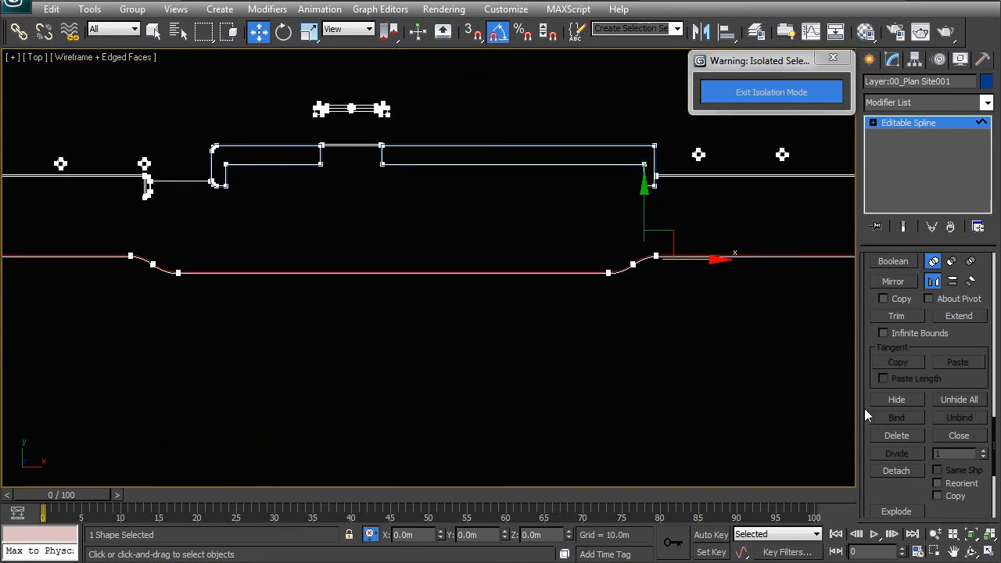
# Detach the selected lower kerb line as a separate shape, leave spline editing and clear the selection.
pyautogui.scroll(-3, 989, 422)
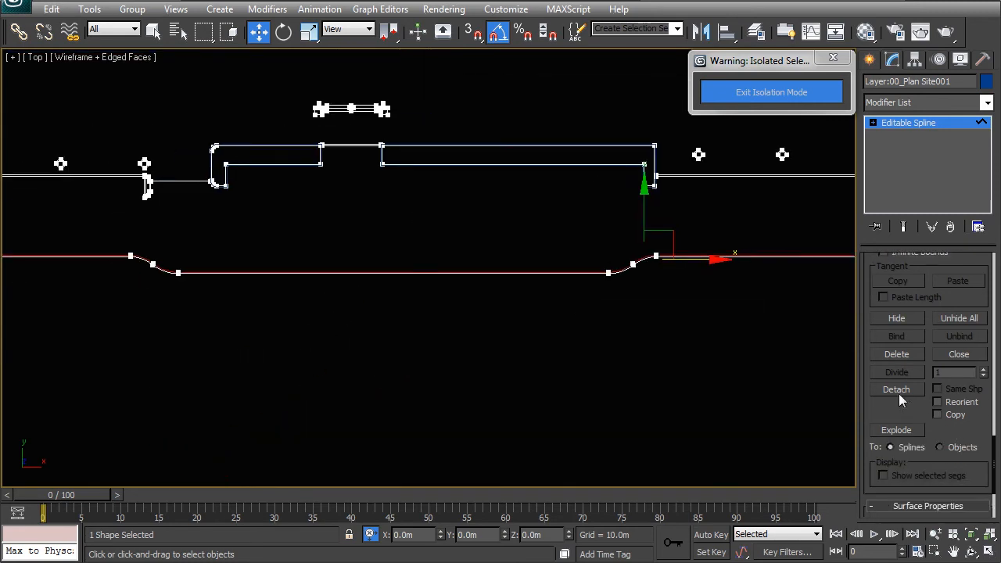
pyautogui.click(897, 390)
pyautogui.click(549, 286)
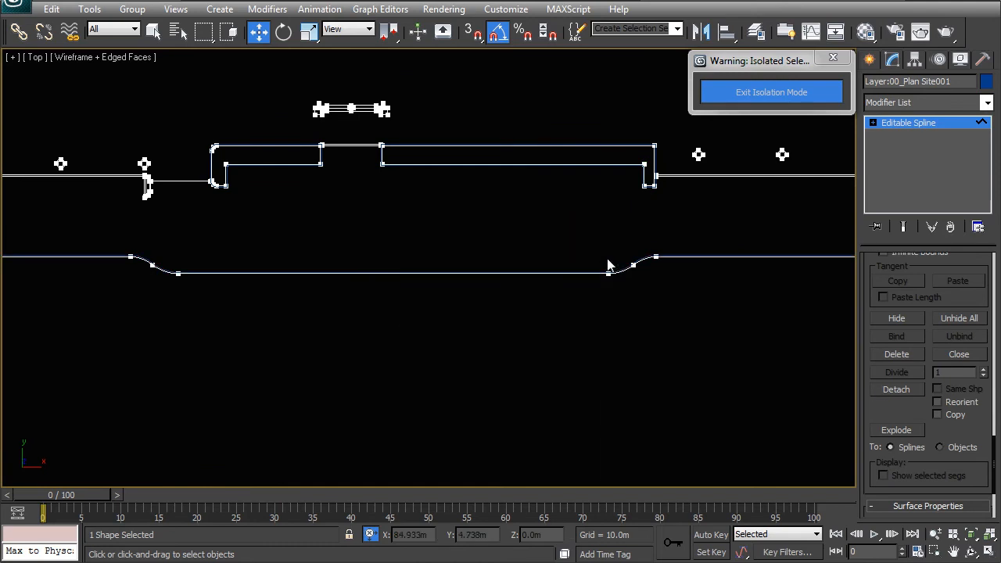
pyautogui.rightClick(604, 262)
pyautogui.click(587, 240)
pyautogui.scroll(4, 604, 279)
pyautogui.moveTo(615, 340); pyautogui.dragTo(509, 321, button='middle')
pyautogui.click(509, 322)
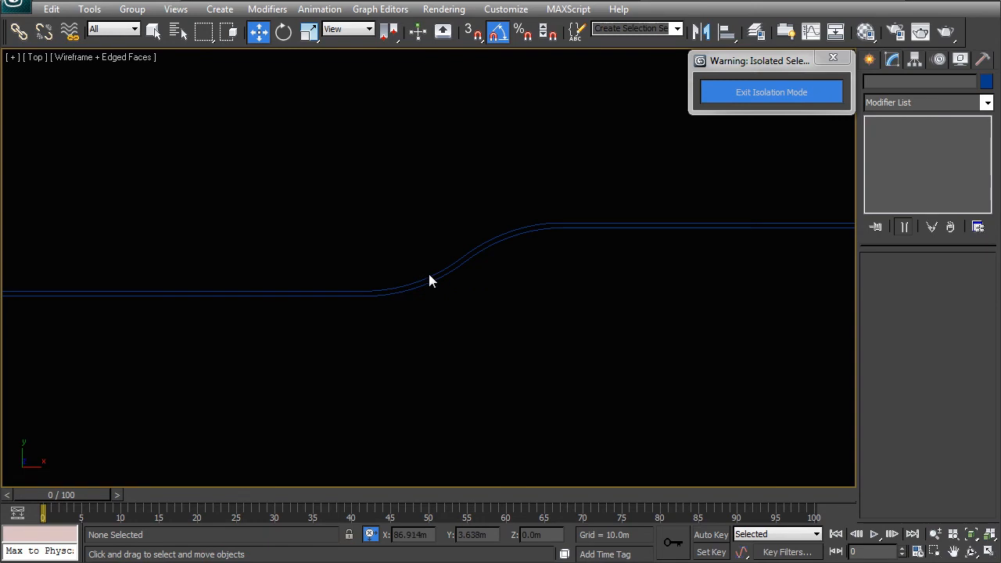
# Isolate the detached lower kerb line and island outline shapes from the rest of the site plan copy.
pyautogui.click(429, 272)
pyautogui.scroll(-4, 428, 272)
pyautogui.moveTo(473, 154); pyautogui.dragTo(391, 326, button='middle')
pyautogui.scroll(2, 391, 324)
pyautogui.keyDown('ctrl'); pyautogui.click(380, 300); pyautogui.keyUp('ctrl')
pyautogui.scroll(-5, 410, 321)
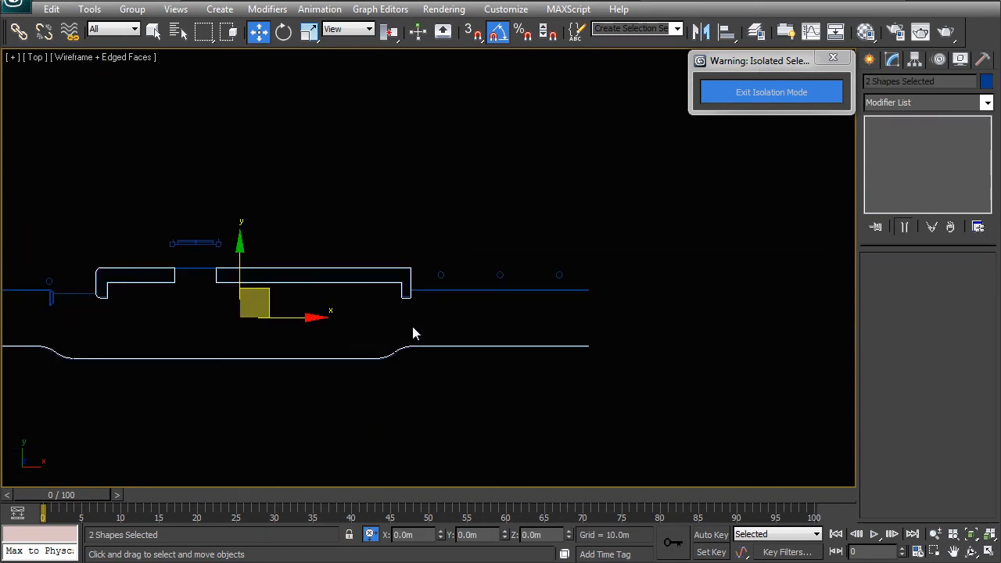
pyautogui.moveTo(144, 337); pyautogui.dragTo(375, 349, button='middle')
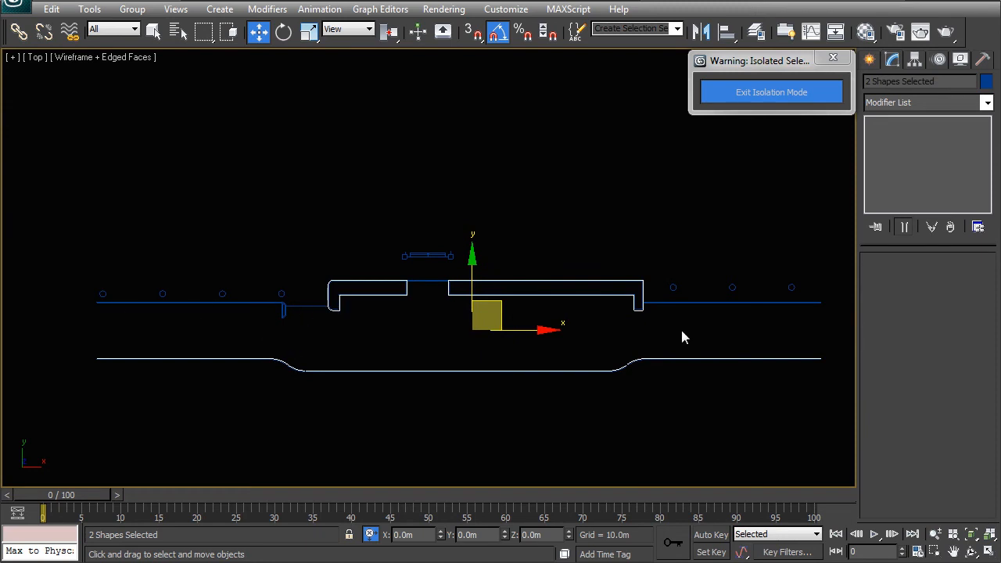
pyautogui.moveTo(289, 365); pyautogui.dragTo(338, 353, button='middle')
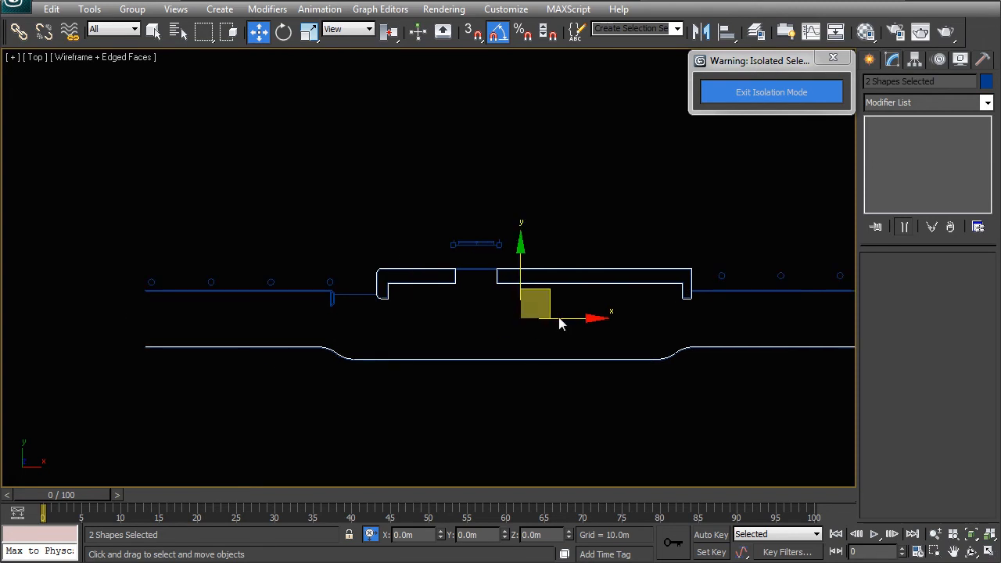
pyautogui.moveTo(503, 295); pyautogui.dragTo(447, 270, button='middle')
pyautogui.scroll(2, 448, 271)
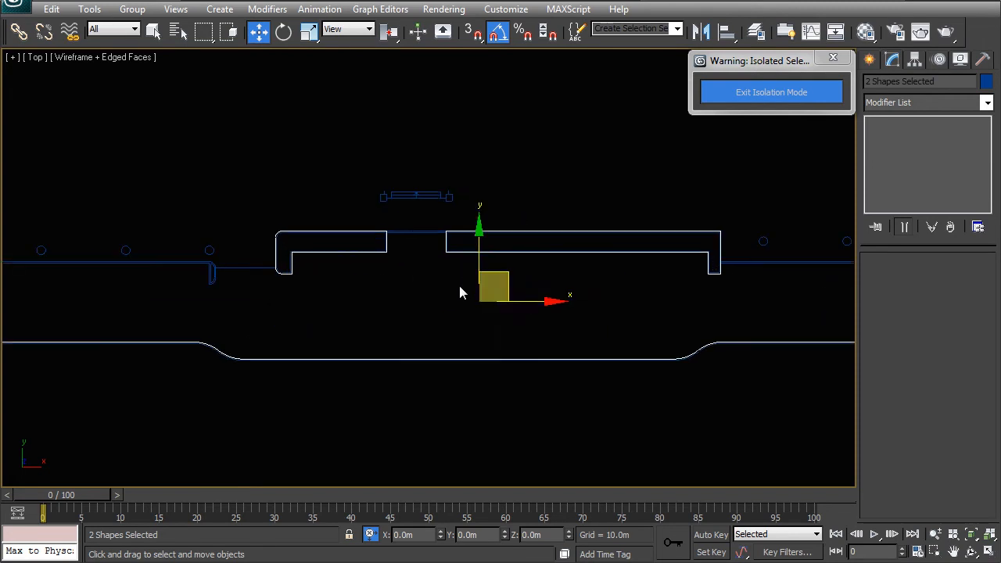
pyautogui.rightClick(460, 285)
pyautogui.click(487, 164)
pyautogui.click(461, 244)
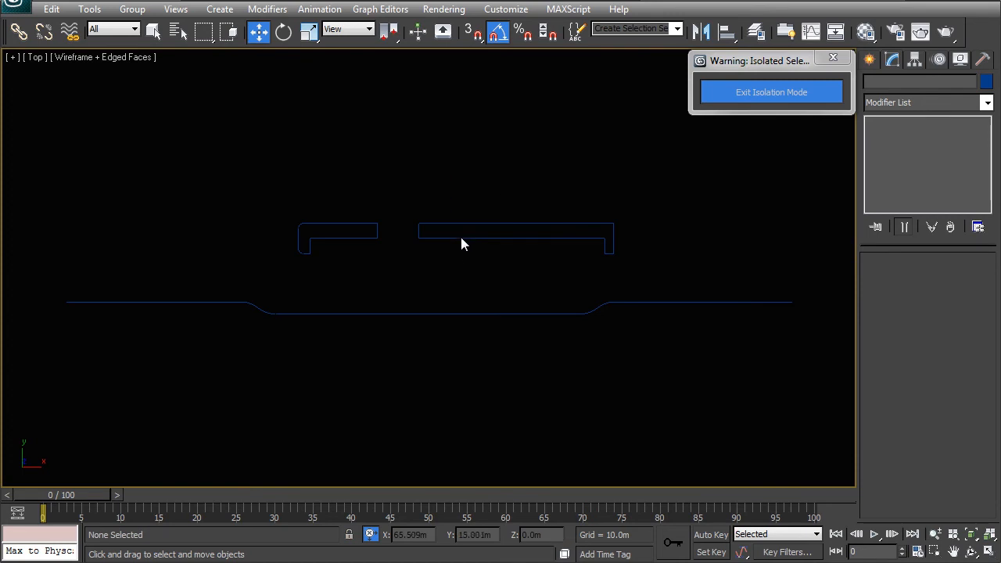
# Select the island outlines shape and orbit to an angled perspective view of it.
pyautogui.click(459, 239)
pyautogui.press('p')
pyautogui.keyDown('alt'); pyautogui.moveTo(568, 266); pyautogui.dragTo(374, 214, button='middle'); pyautogui.keyUp('alt')
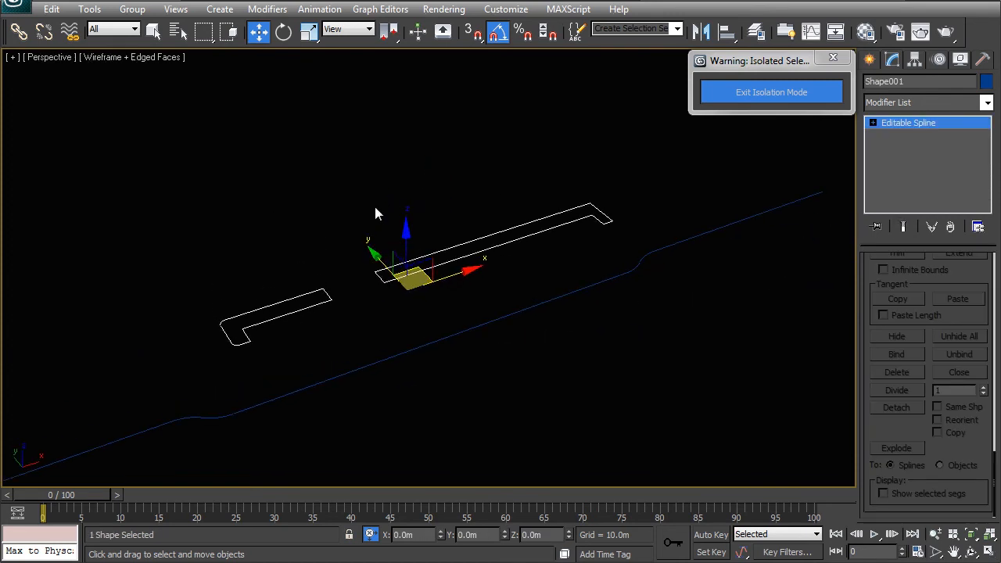
# Extrude the island outlines 0.5 m and display the result shaded.
pyautogui.click(940, 102)
pyautogui.press('e')
pyautogui.press('x')
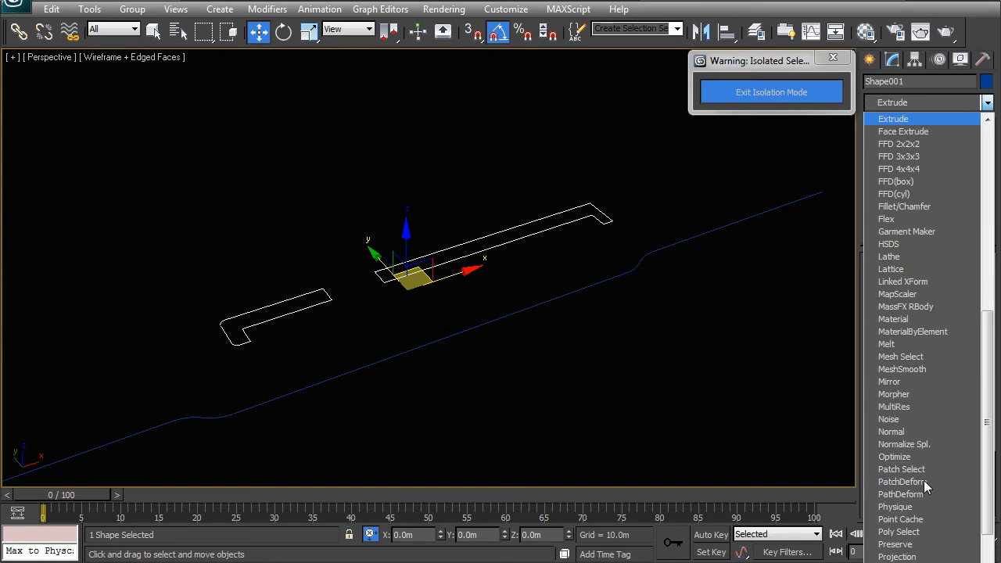
pyautogui.press('Return')
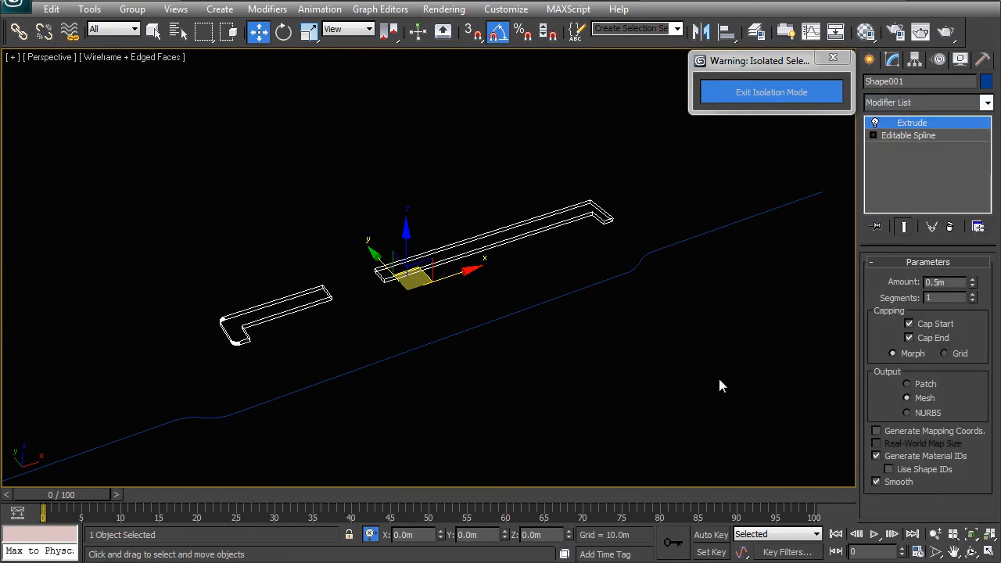
pyautogui.scroll(4, 375, 305)
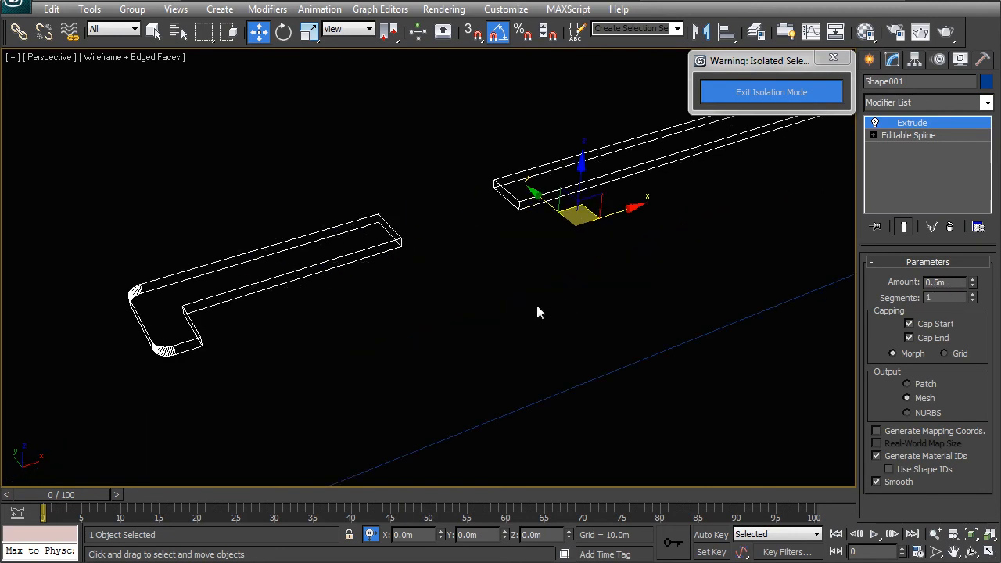
pyautogui.scroll(3, 484, 297)
pyautogui.press('F3')
pyautogui.scroll(4, 364, 283)
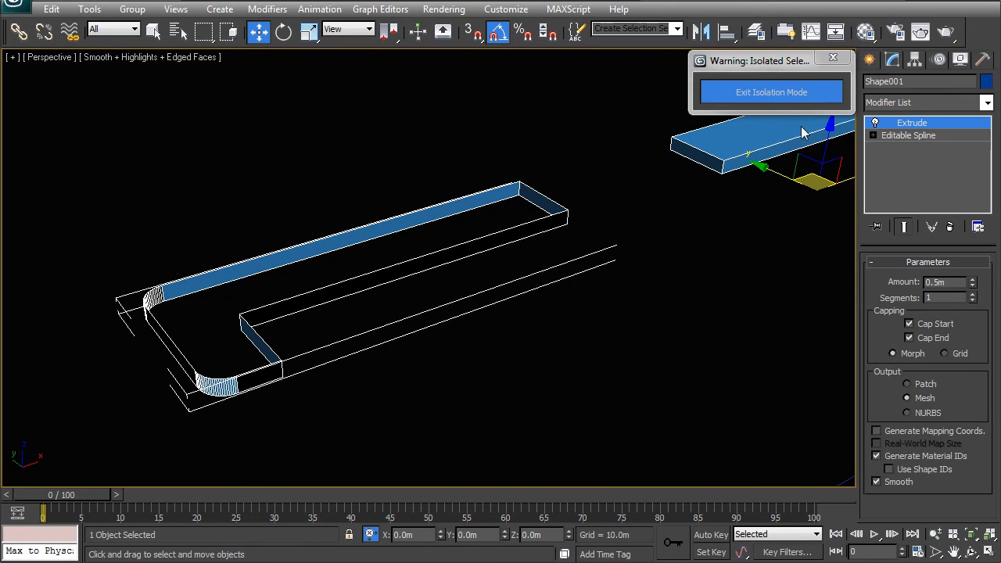
# Weld all the vertices of the L-shaped island outline at the spline level and return to its Extrude modifier.
pyautogui.click(901, 137)
pyautogui.scroll(10, 989, 473)
pyautogui.click(908, 315)
pyautogui.moveTo(330, 429); pyautogui.dragTo(79, 238)
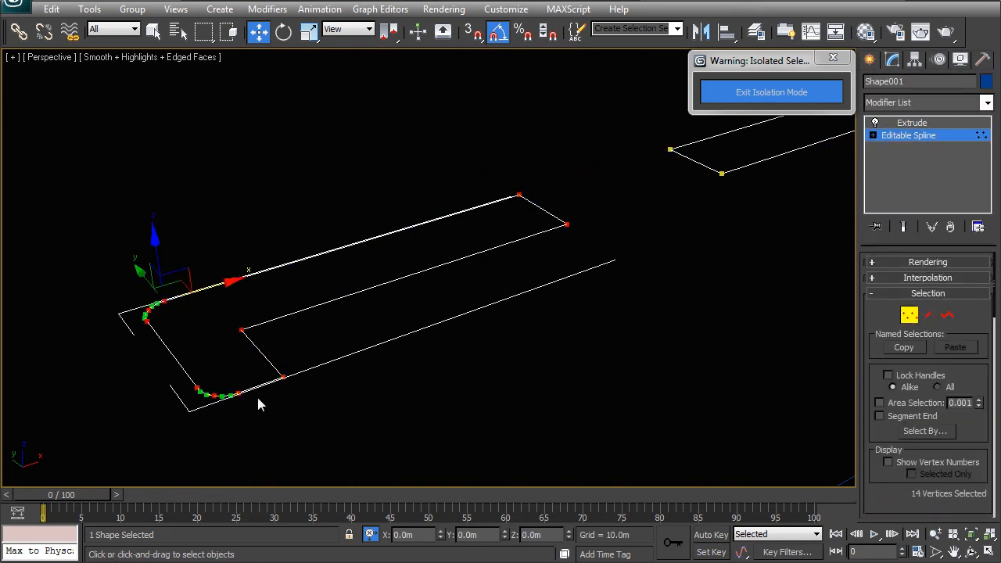
pyautogui.moveTo(994, 306); pyautogui.dragTo(987, 453)
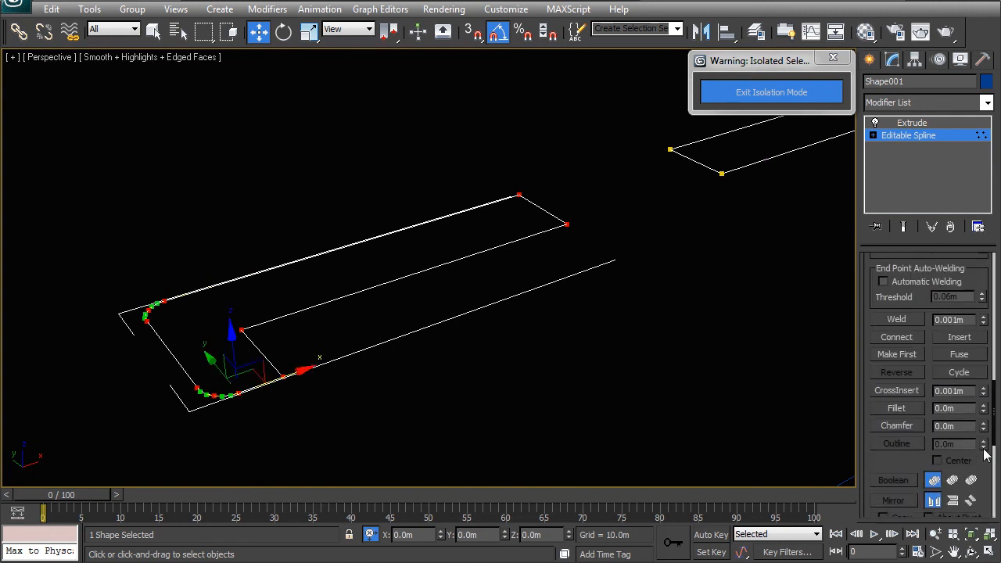
pyautogui.click(900, 320)
pyautogui.rightClick(392, 295)
pyautogui.click(377, 277)
pyautogui.click(504, 301)
pyautogui.click(341, 261)
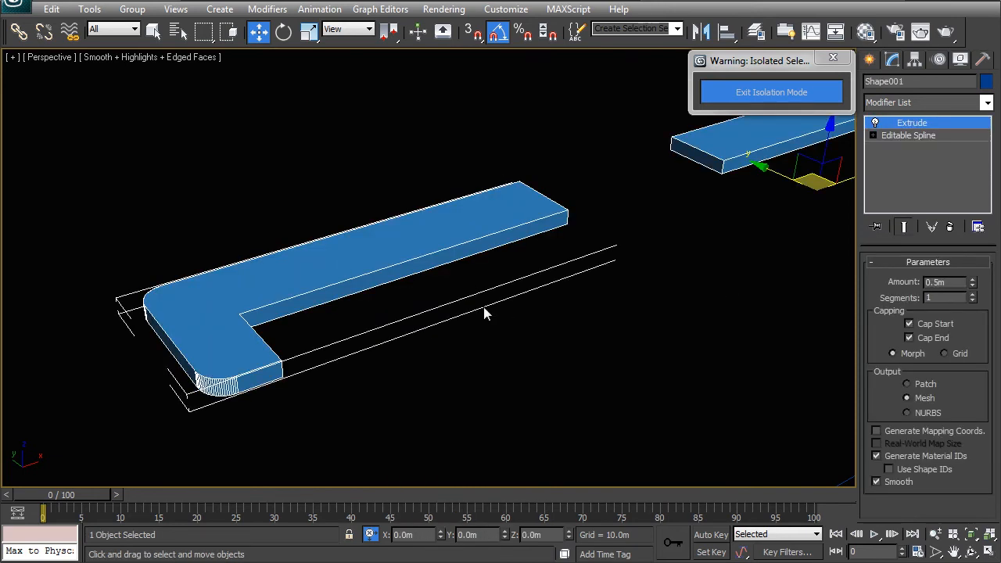
# Add an Edit Mesh modifier to the islands and select both top faces with selected faces shaded.
pyautogui.click(927, 104)
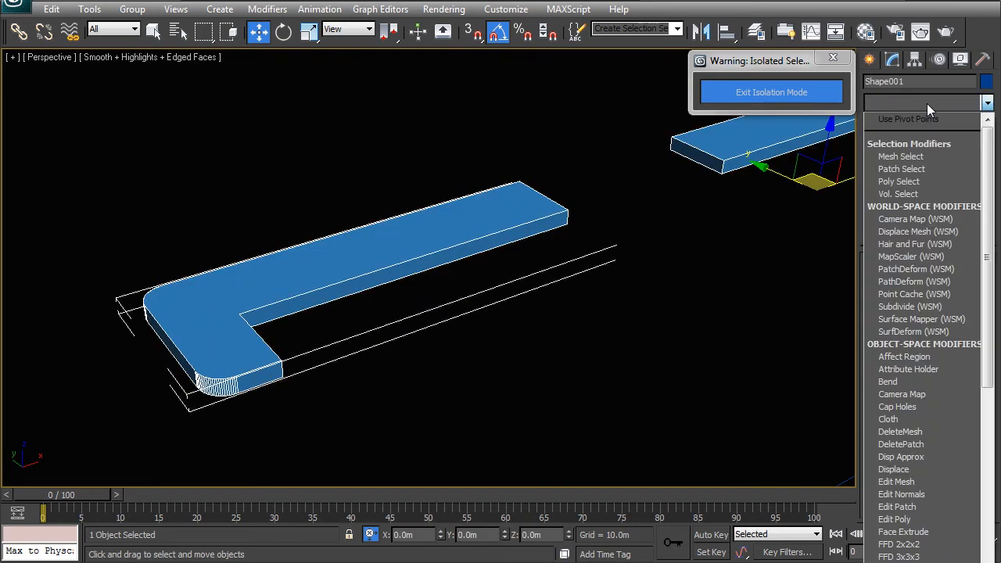
pyautogui.press('e')
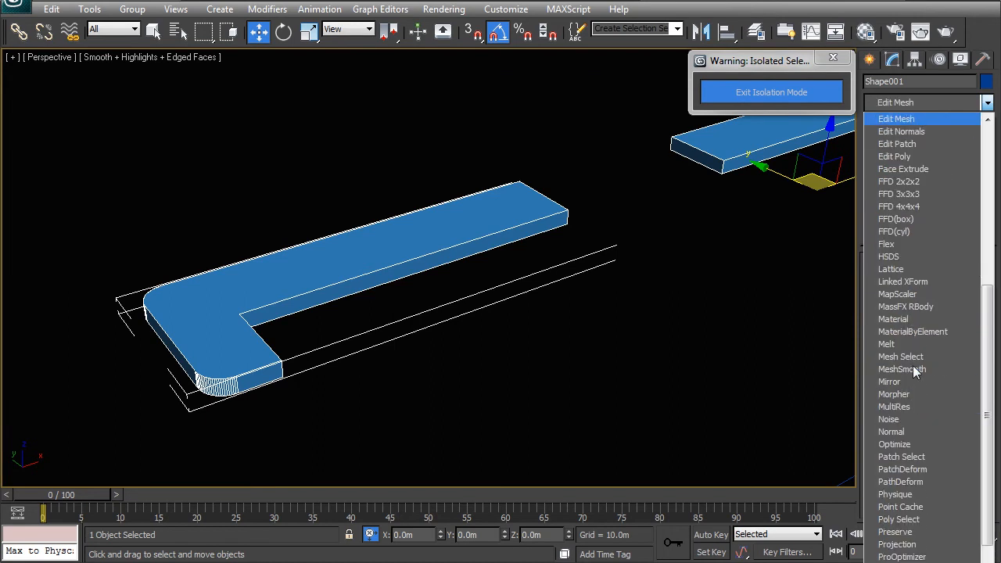
pyautogui.press('Return')
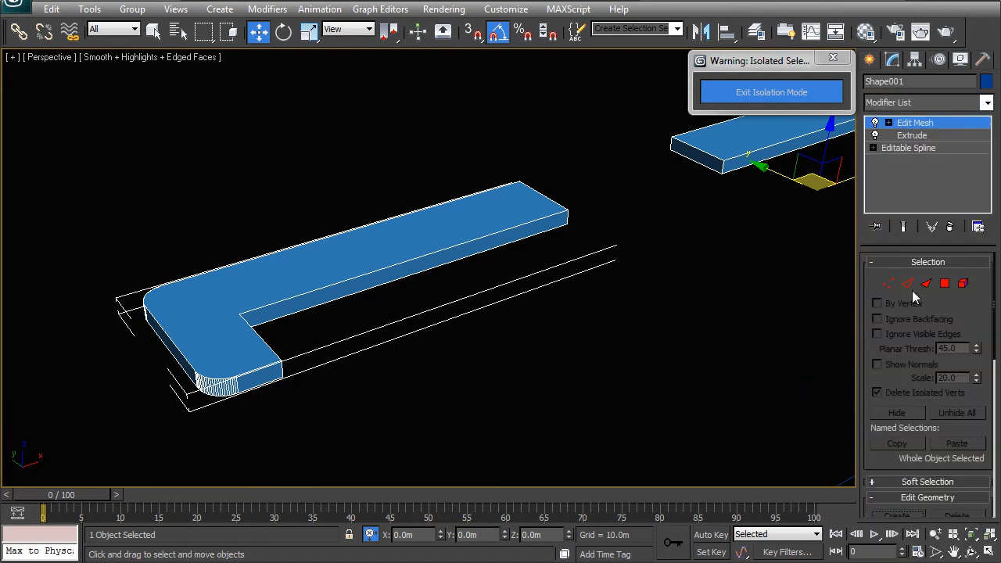
pyautogui.click(945, 284)
pyautogui.click(410, 243)
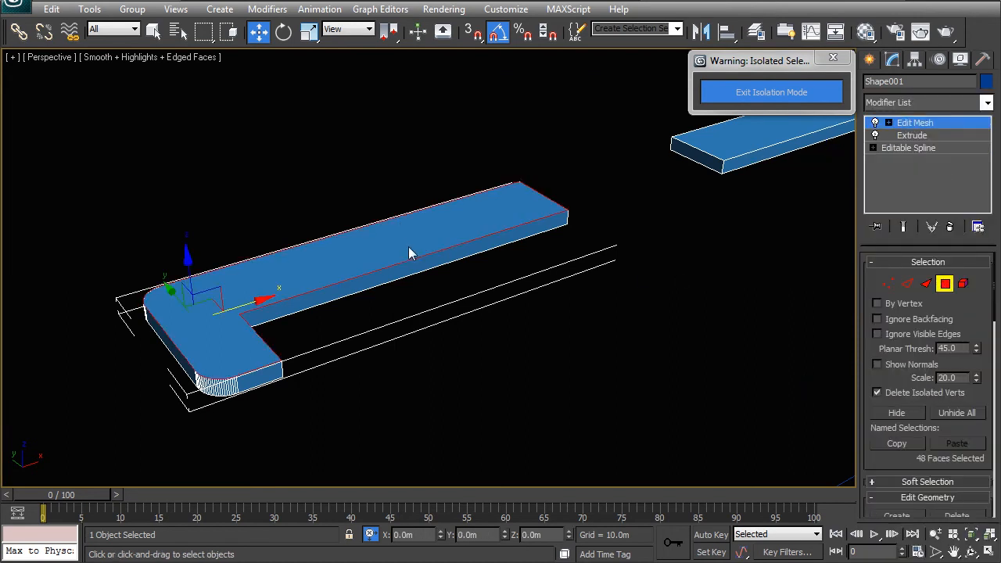
pyautogui.keyDown('ctrl'); pyautogui.click(727, 142); pyautogui.keyUp('ctrl')
pyautogui.press('F2')
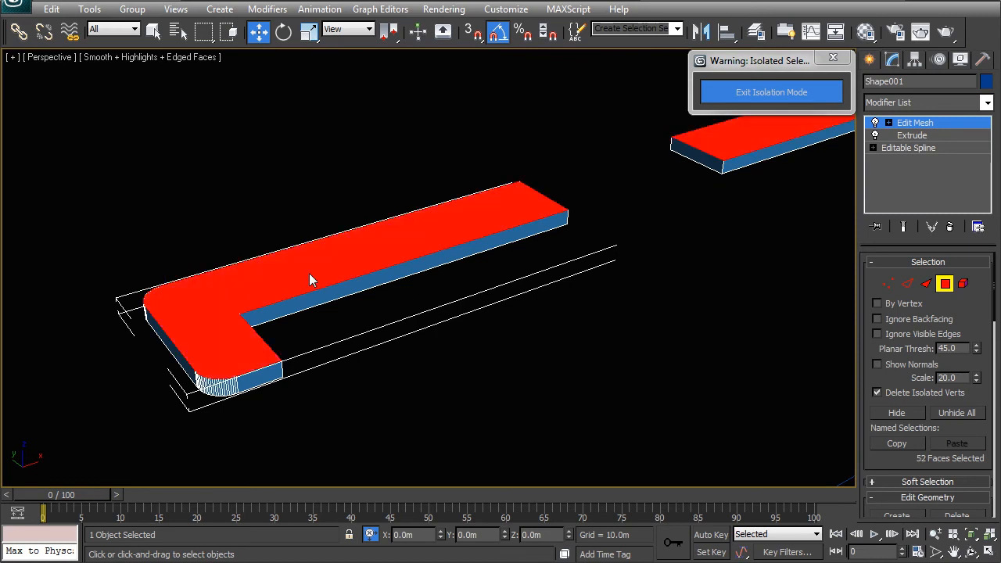
pyautogui.press('F2')
pyautogui.press('F2')
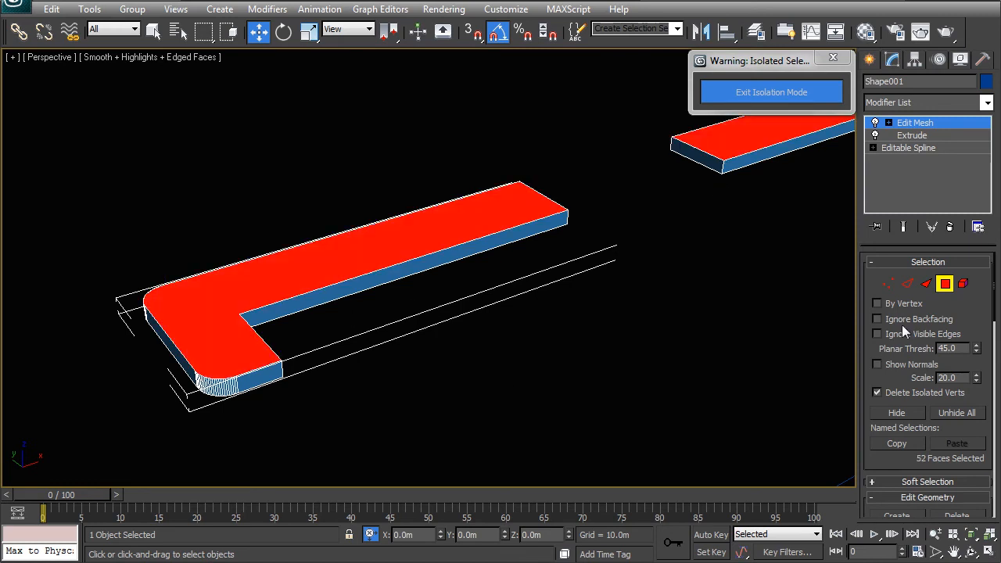
pyautogui.moveTo(996, 293); pyautogui.dragTo(977, 369)
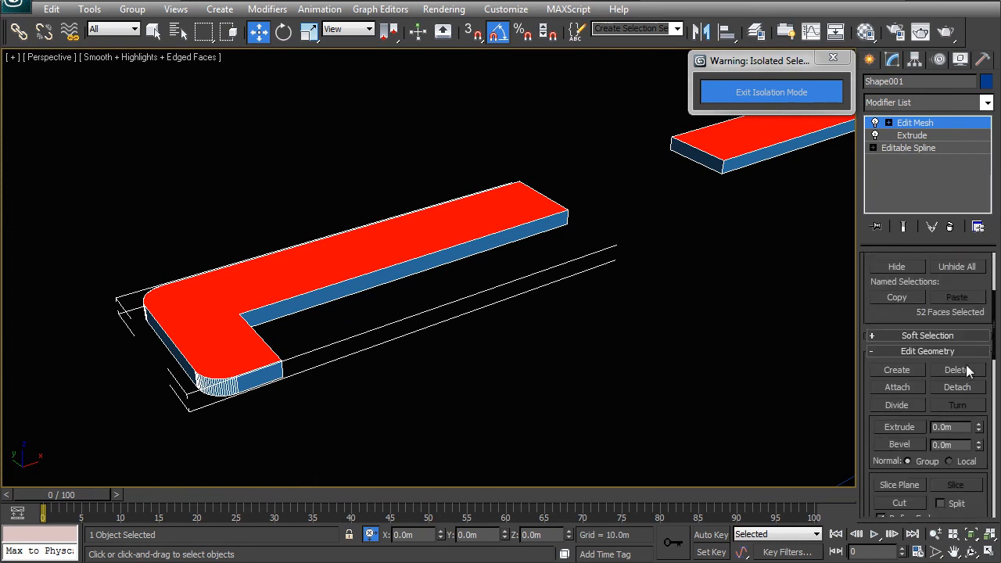
pyautogui.moveTo(524, 265); pyautogui.dragTo(454, 293, button='middle')
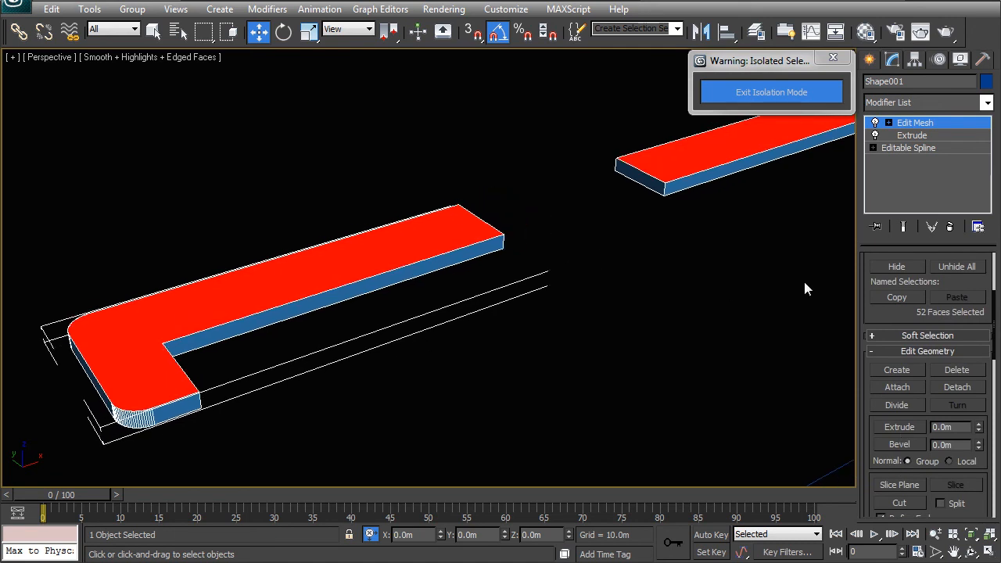
# Remove the Edit Mesh modifier from the extruded islands.
pyautogui.rightClick(911, 125)
pyautogui.click(809, 148)
pyautogui.click(925, 101)
pyautogui.scroll(-8, 902, 369)
pyautogui.click(915, 145)
pyautogui.rightClick(915, 119)
pyautogui.click(907, 147)
# Add an Edit Poly modifier to the islands and select the top polygons of both.
pyautogui.click(920, 103)
pyautogui.scroll(-8, 907, 184)
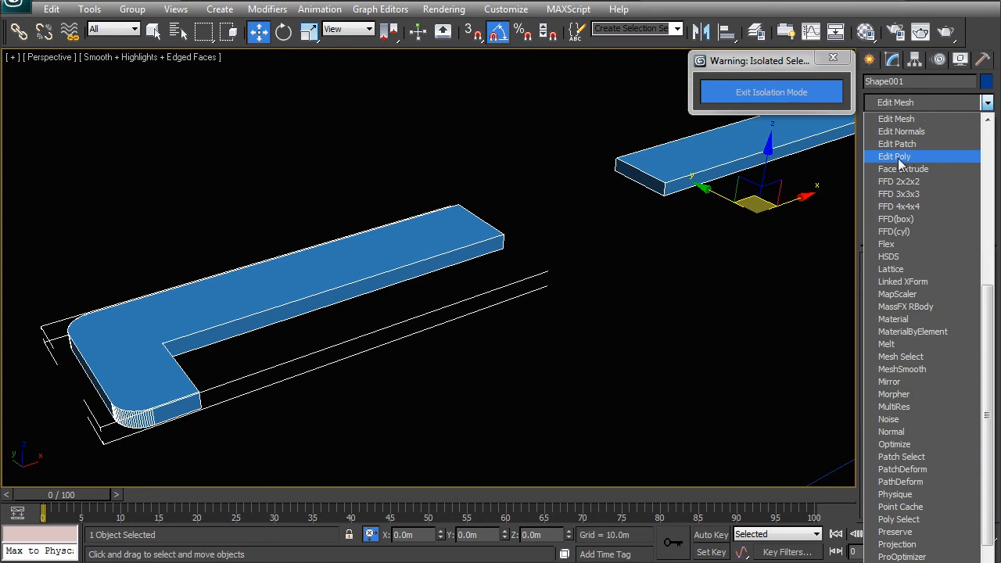
pyautogui.click(898, 158)
pyautogui.click(944, 307)
pyautogui.click(665, 165)
pyautogui.keyDown('ctrl'); pyautogui.click(448, 243); pyautogui.keyUp('ctrl')
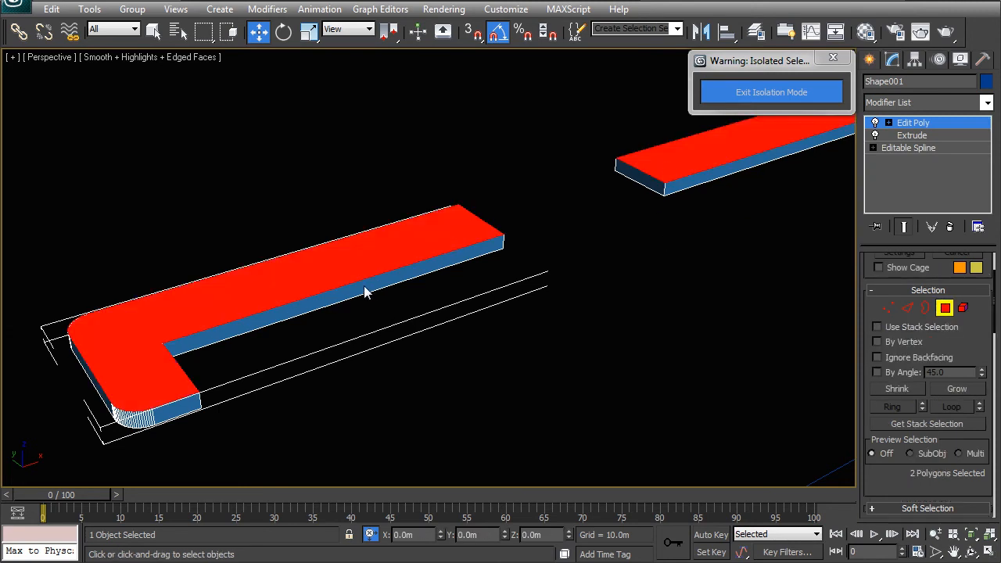
# Inset the selected top polygons of both islands by 0.15 m.
pyautogui.moveTo(997, 304); pyautogui.dragTo(992, 361)
pyautogui.click(979, 322)
pyautogui.click(461, 298)
pyautogui.write('.15')
pyautogui.press('Return')
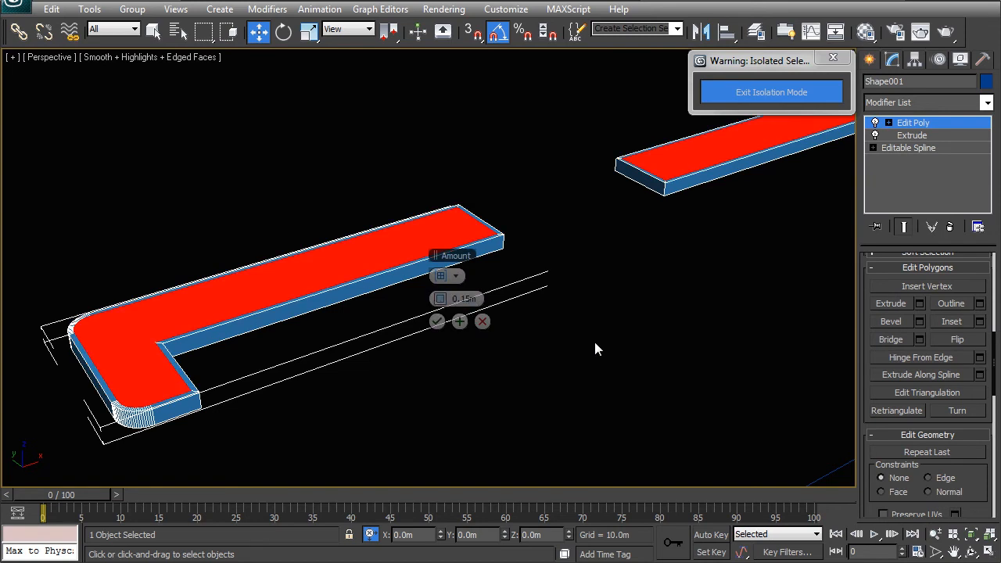
pyautogui.click(436, 322)
# Extrude the inset top polygons by -0.15 m to recess them inside the kerb edges.
pyautogui.scroll(5, 433, 270)
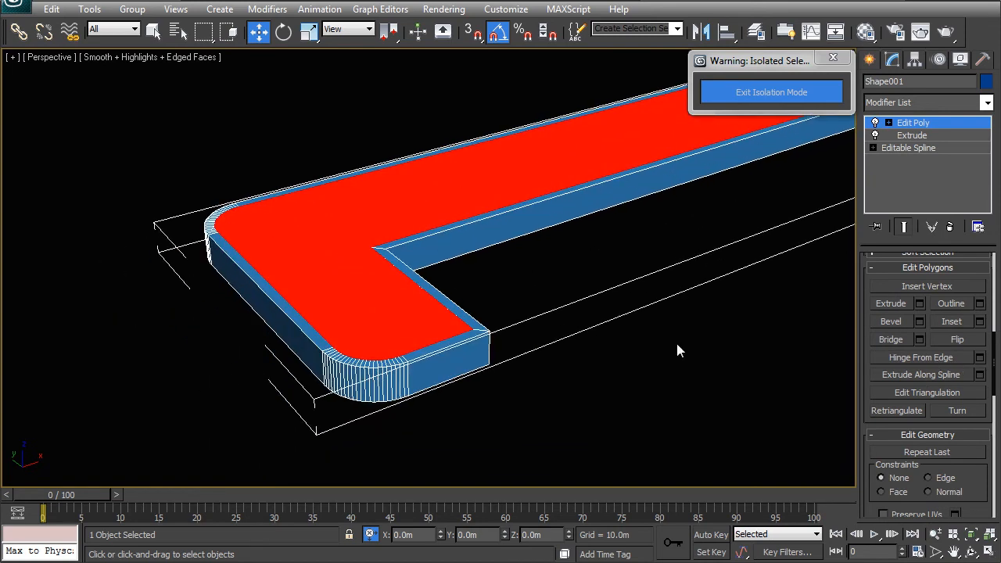
pyautogui.rightClick(370, 278)
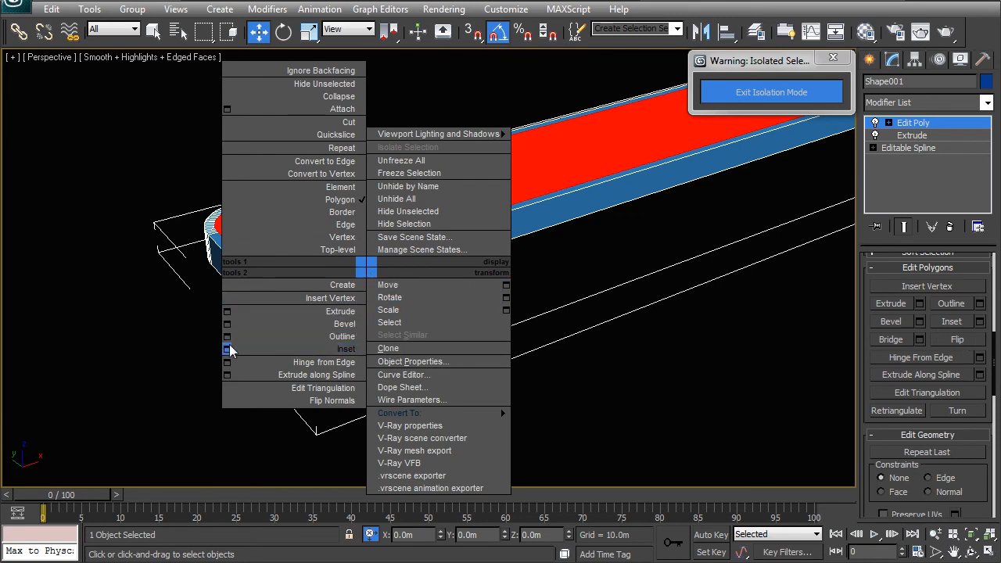
pyautogui.click(227, 312)
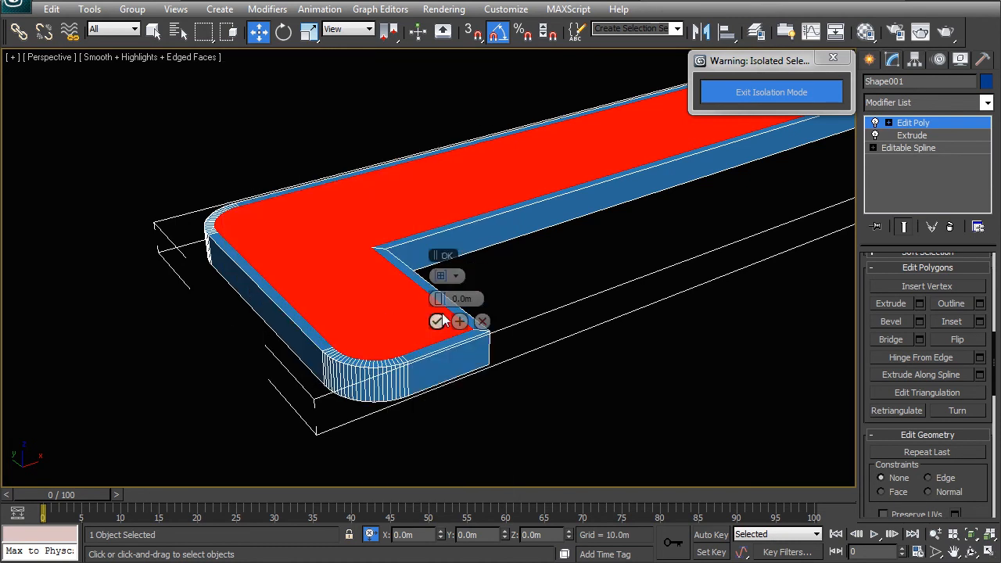
pyautogui.click(462, 298)
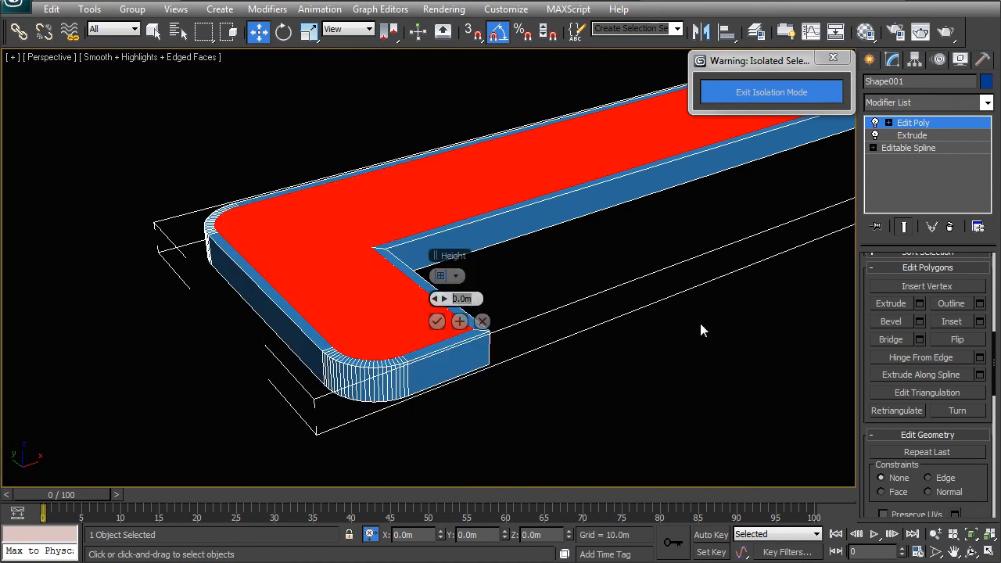
pyautogui.write('-0')
pyautogui.write('.15')
pyautogui.press('Return')
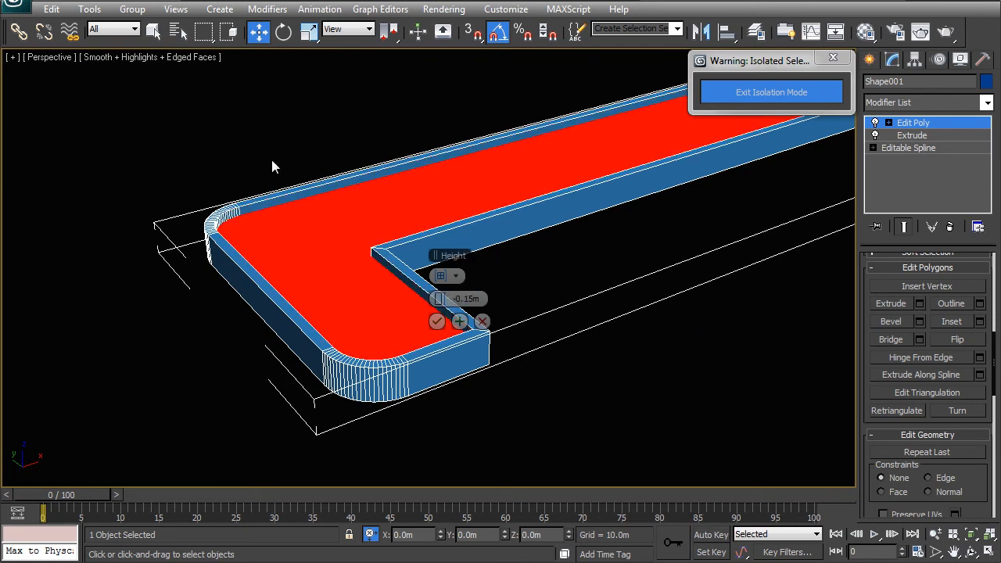
pyautogui.click(437, 323)
# Detach the recessed inner polygons of both islands as a separate object and leave polygon editing.
pyautogui.moveTo(522, 336); pyautogui.dragTo(236, 395, button='middle')
pyautogui.keyDown('alt'); pyautogui.moveTo(195, 262); pyautogui.dragTo(398, 224, button='middle'); pyautogui.keyUp('alt')
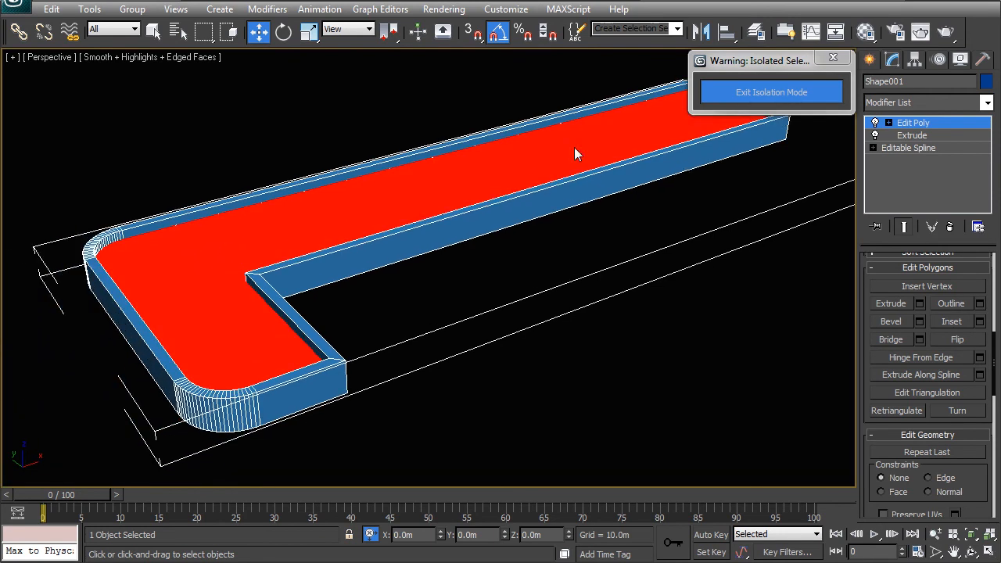
pyautogui.moveTo(570, 256); pyautogui.dragTo(407, 316, button='middle')
pyautogui.scroll(-5, 574, 274)
pyautogui.moveTo(569, 273); pyautogui.dragTo(499, 302, button='middle')
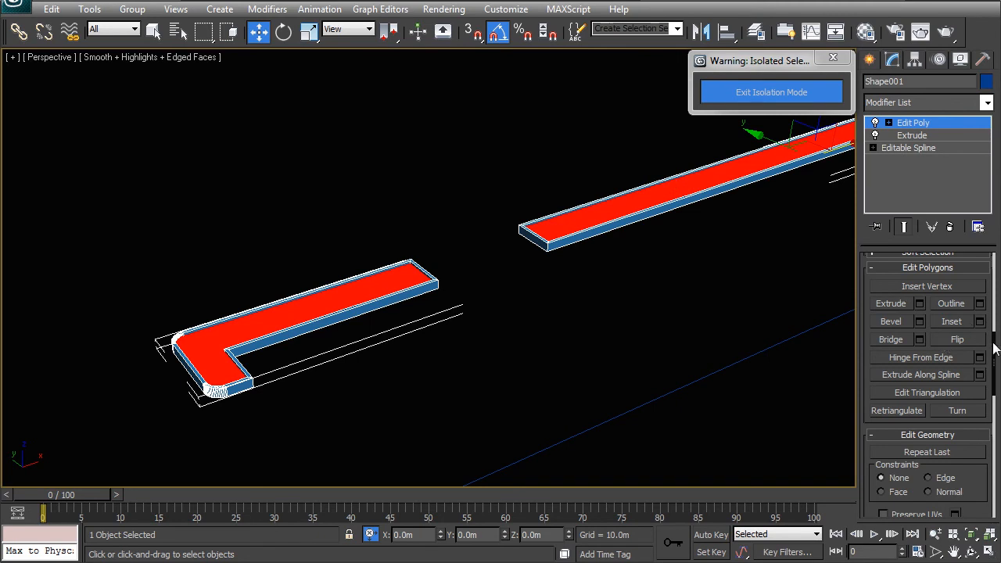
pyautogui.moveTo(992, 343); pyautogui.dragTo(993, 379)
pyautogui.click(957, 402)
pyautogui.rightClick(398, 290)
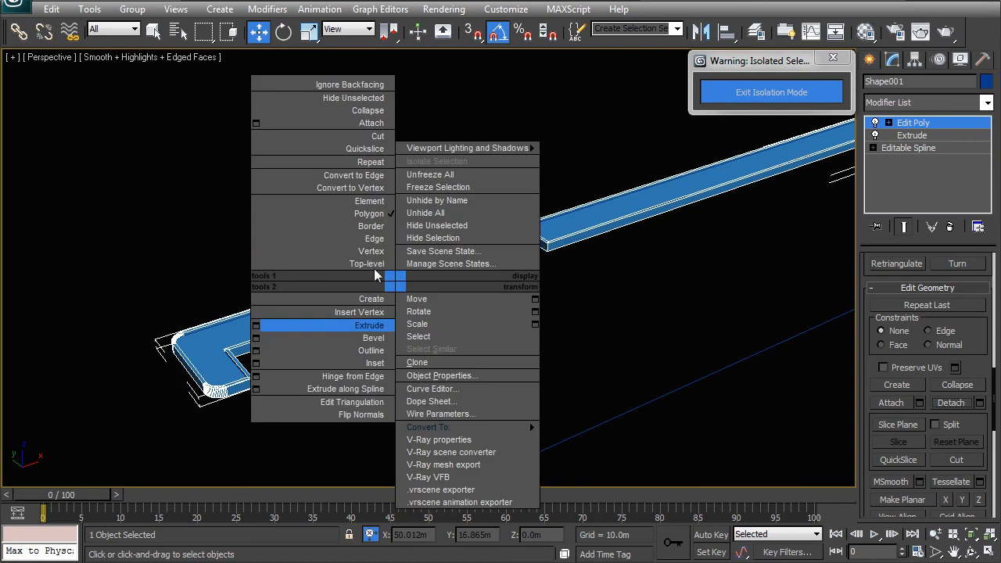
pyautogui.click(374, 264)
# Select the detached island surfaces, lift them above the kerbs as a check, and undo the move.
pyautogui.click(366, 233)
pyautogui.click(246, 359)
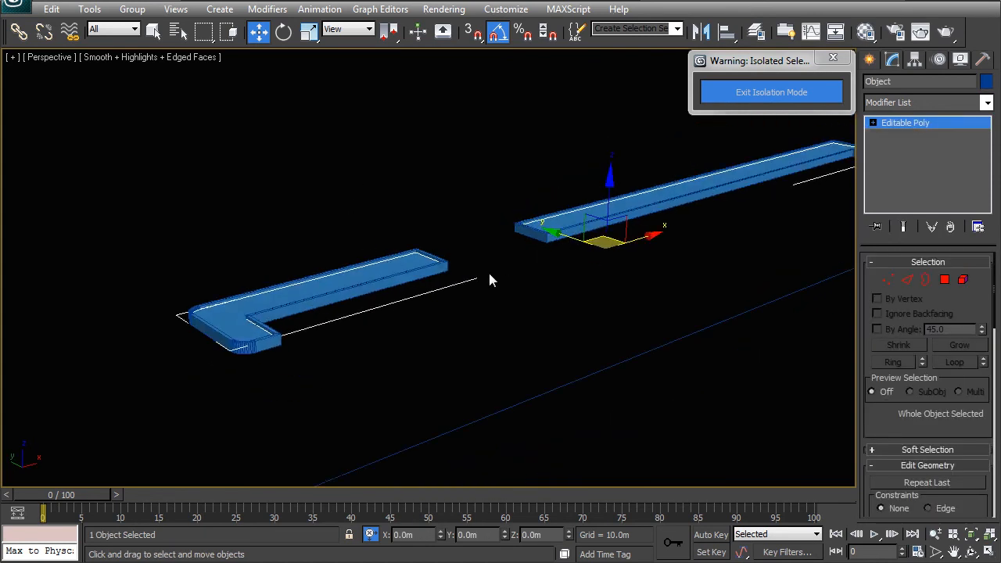
pyautogui.moveTo(608, 201); pyautogui.dragTo(595, 155)
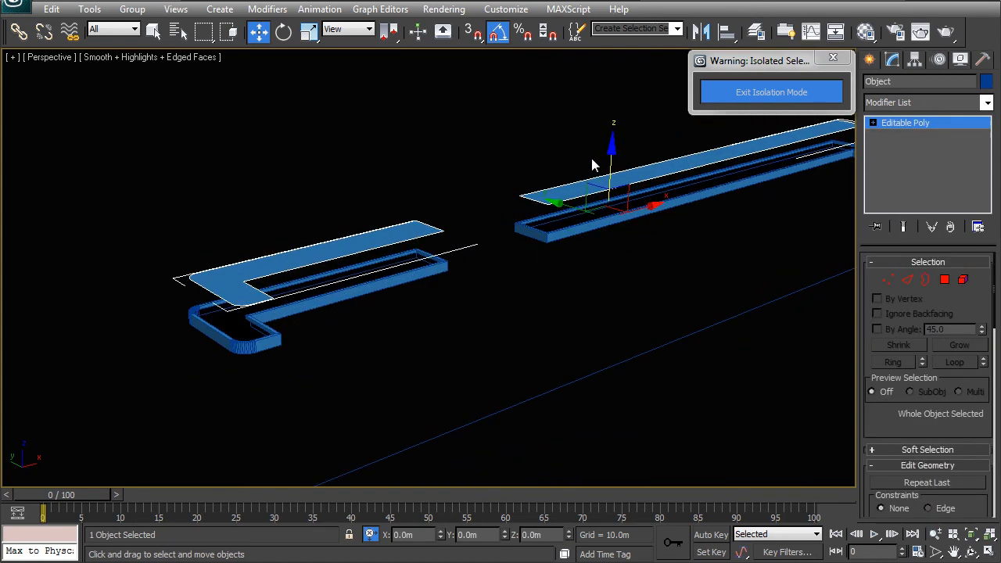
pyautogui.hotkey('ctrl', 'z')
# Select the long lower kerb line and, at vertex level, select the vertices of both its curved bends.
pyautogui.click(389, 334)
pyautogui.press('z')
pyautogui.keyDown('alt'); pyautogui.moveTo(469, 324); pyautogui.dragTo(486, 284, button='middle'); pyautogui.keyUp('alt')
pyautogui.click(450, 335)
pyautogui.keyDown('alt'); pyautogui.moveTo(486, 284); pyautogui.dragTo(460, 268, button='middle'); pyautogui.keyUp('alt')
pyautogui.moveTo(996, 400); pyautogui.dragTo(991, 269)
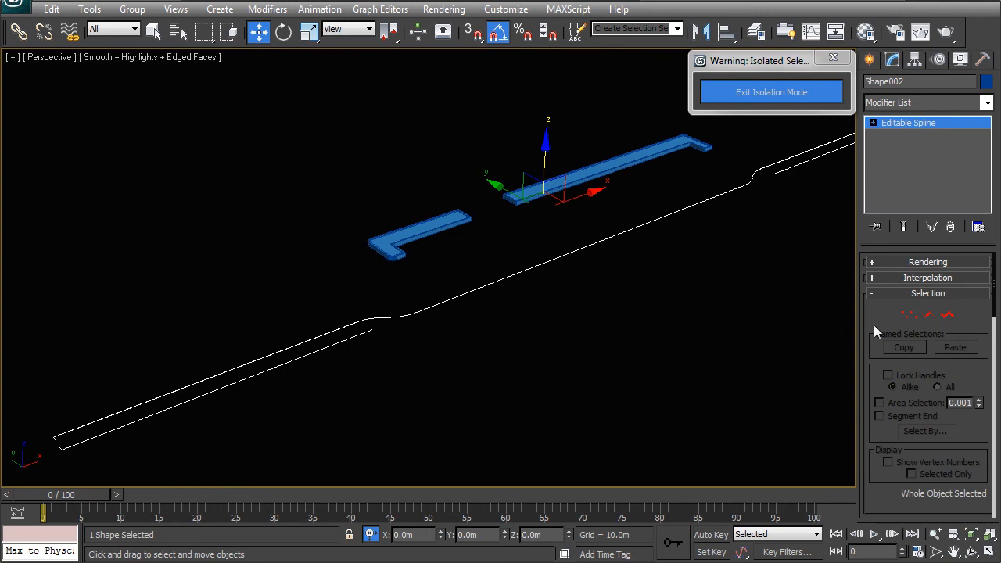
pyautogui.click(909, 315)
pyautogui.moveTo(300, 289); pyautogui.dragTo(440, 336)
pyautogui.moveTo(660, 261); pyautogui.dragTo(586, 302, button='middle')
pyautogui.keyDown('ctrl'); pyautogui.moveTo(708, 192); pyautogui.dragTo(666, 285); pyautogui.keyUp('ctrl')
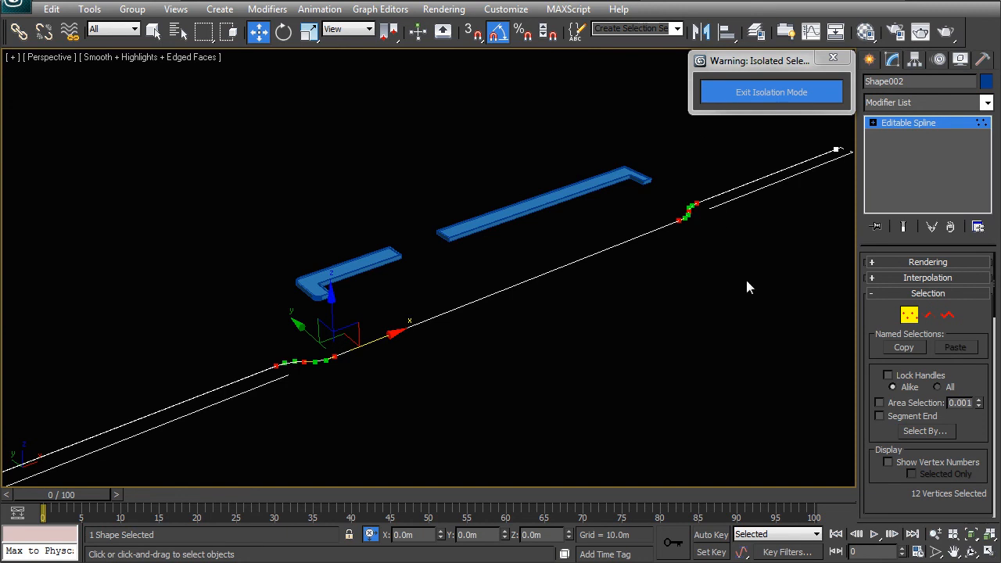
# Weld the selected vertices at both bends of the kerb line and leave vertex editing.
pyautogui.rightClick(611, 266)
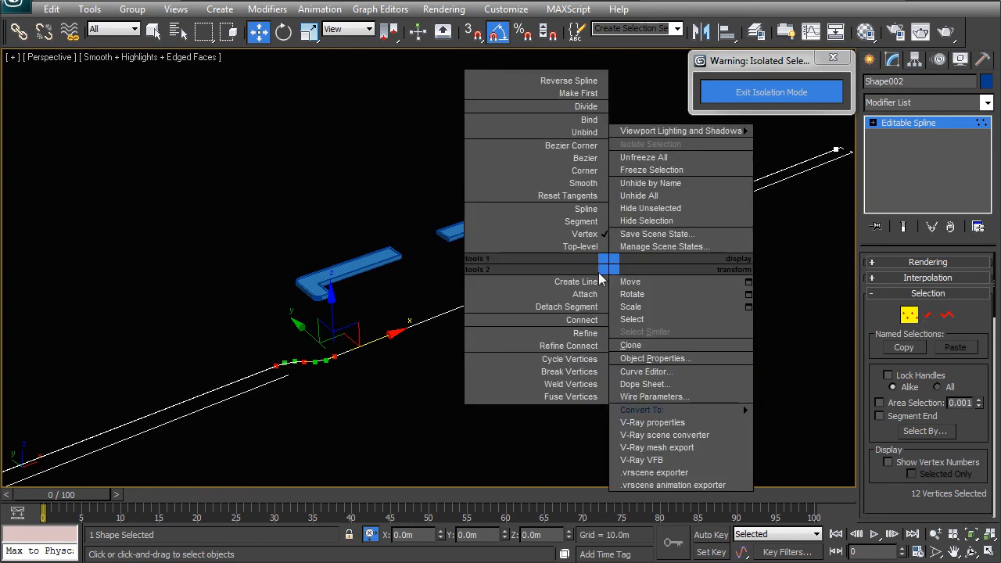
pyautogui.click(555, 385)
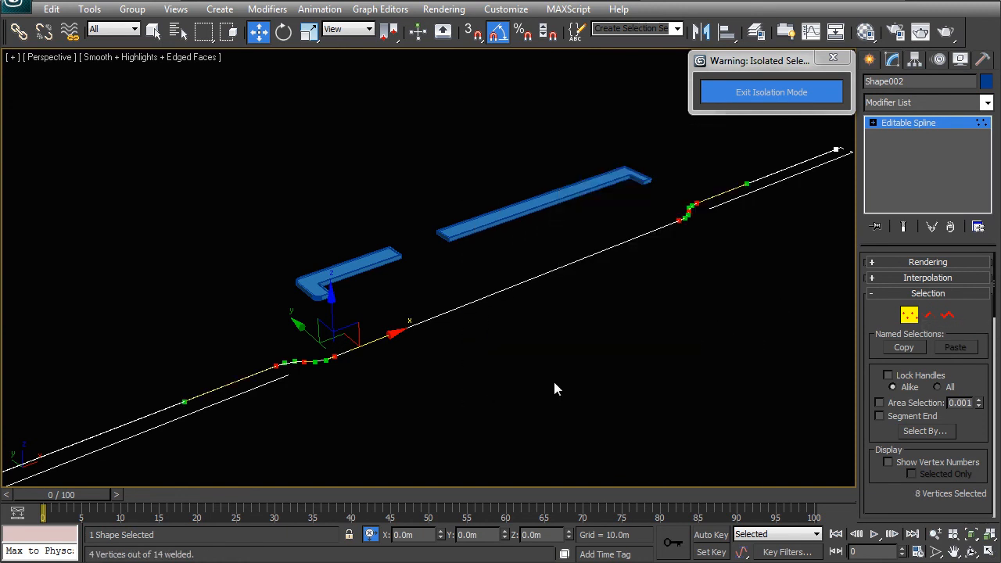
pyautogui.keyDown('alt'); pyautogui.moveTo(473, 363); pyautogui.dragTo(371, 334, button='middle'); pyautogui.keyUp('alt')
pyautogui.rightClick(372, 334)
pyautogui.click(348, 320)
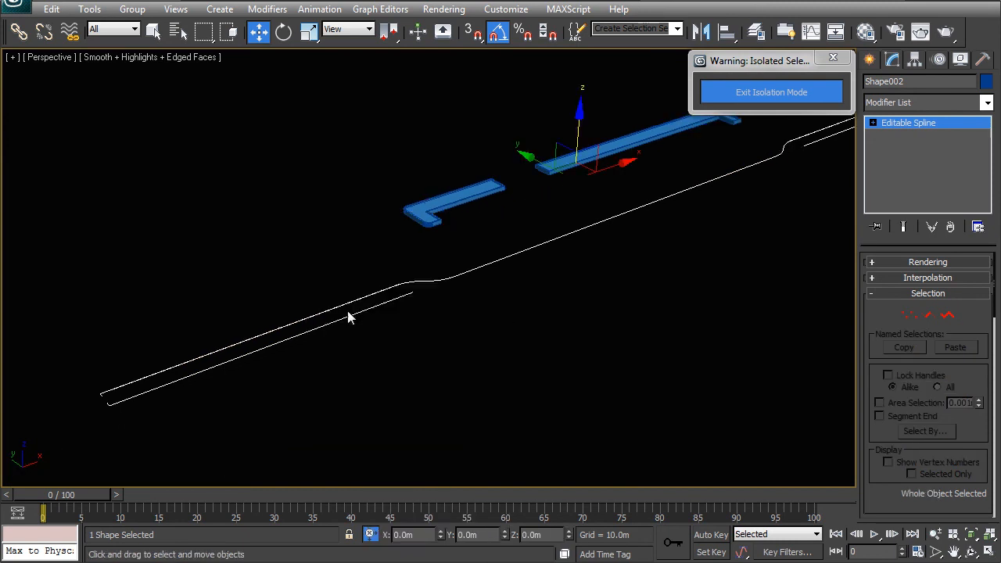
# Apply a Sweep modifier with the built-in Bar section to the welded lower kerb line.
pyautogui.click(929, 101)
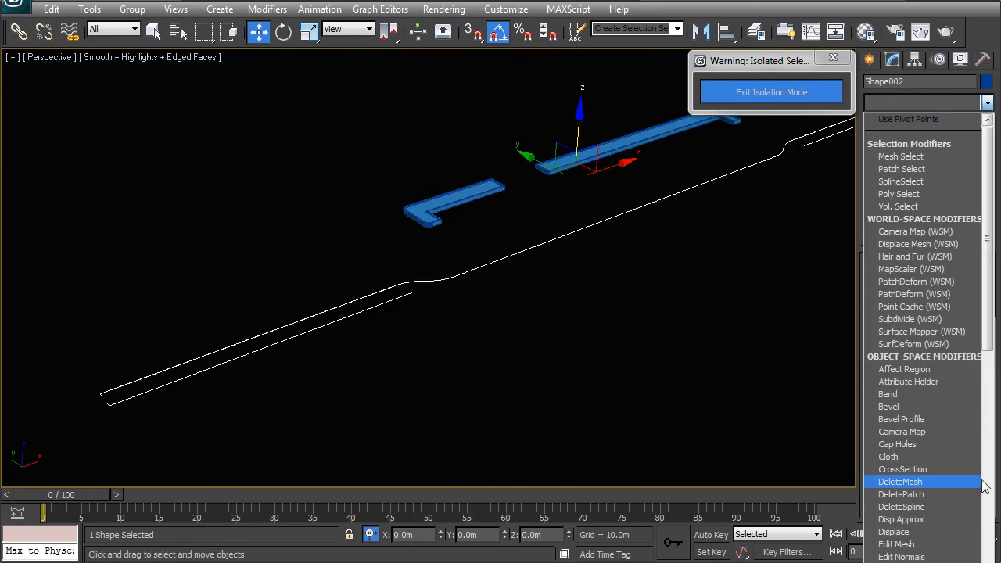
pyautogui.write('sw')
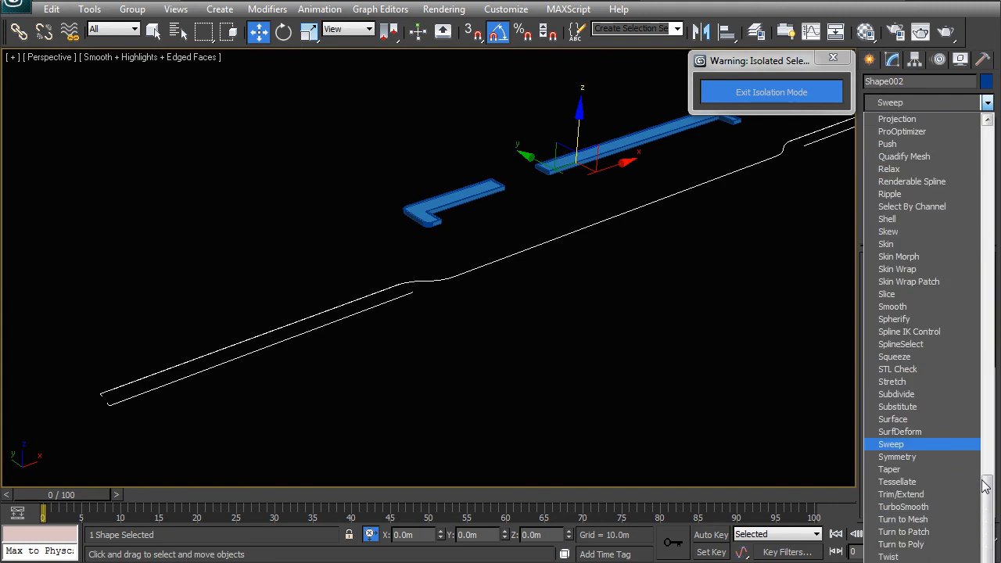
pyautogui.press('Return')
pyautogui.moveTo(541, 286); pyautogui.dragTo(579, 252, button='middle')
pyautogui.moveTo(468, 253)
pyautogui.keyDown('alt'); pyautogui.mouseDown(button='middle')
pyautogui.moveTo(515, 242)
pyautogui.moveTo(459, 304)
pyautogui.moveTo(475, 266)
pyautogui.mouseUp(button='middle'); pyautogui.keyUp('alt')
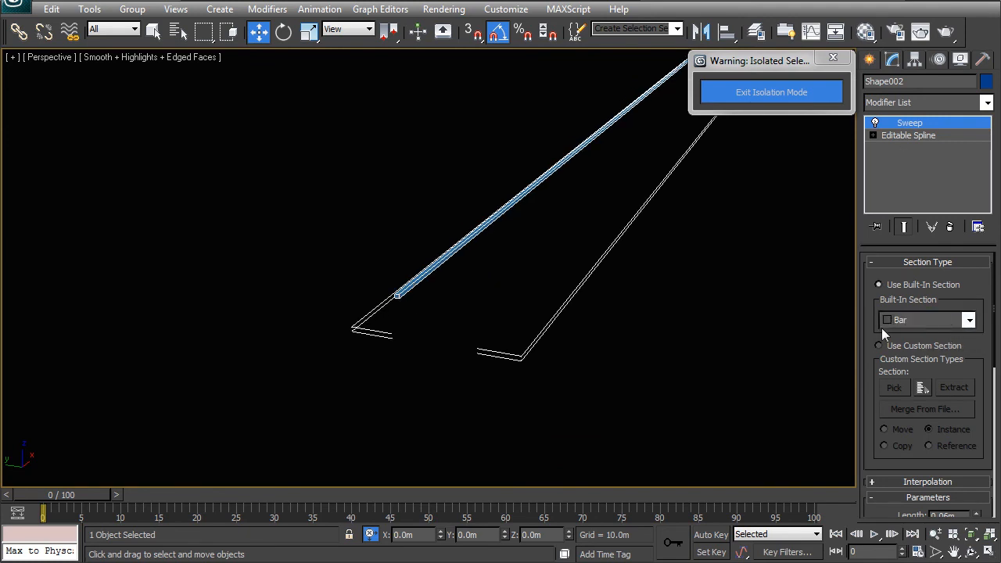
# Set the swept kerb's bar section to 0.2 m length and 0.2 m width.
pyautogui.moveTo(993, 334); pyautogui.dragTo(998, 452)
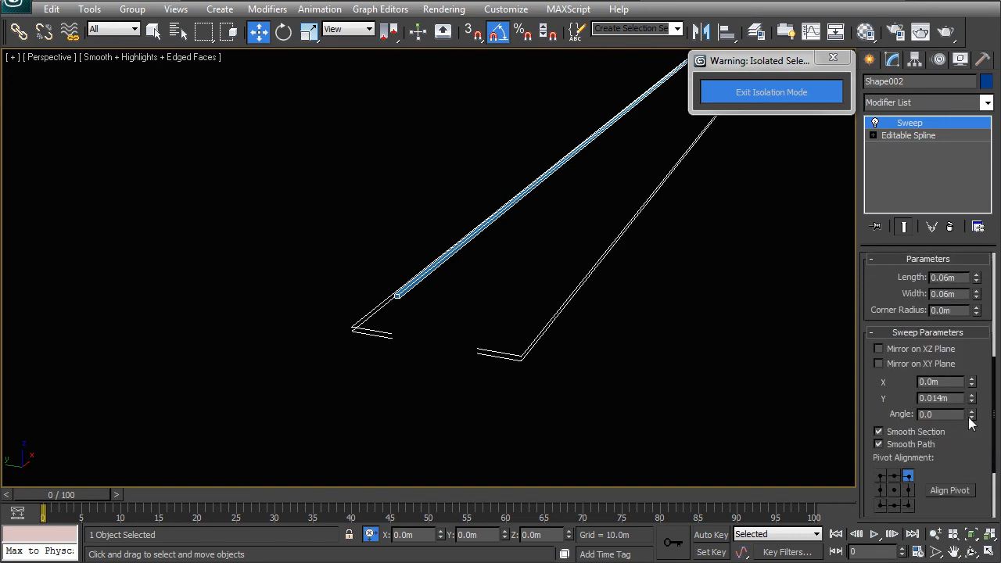
pyautogui.moveTo(962, 293); pyautogui.dragTo(941, 280)
pyautogui.write('0.2')
pyautogui.press('Return')
pyautogui.press('Return')
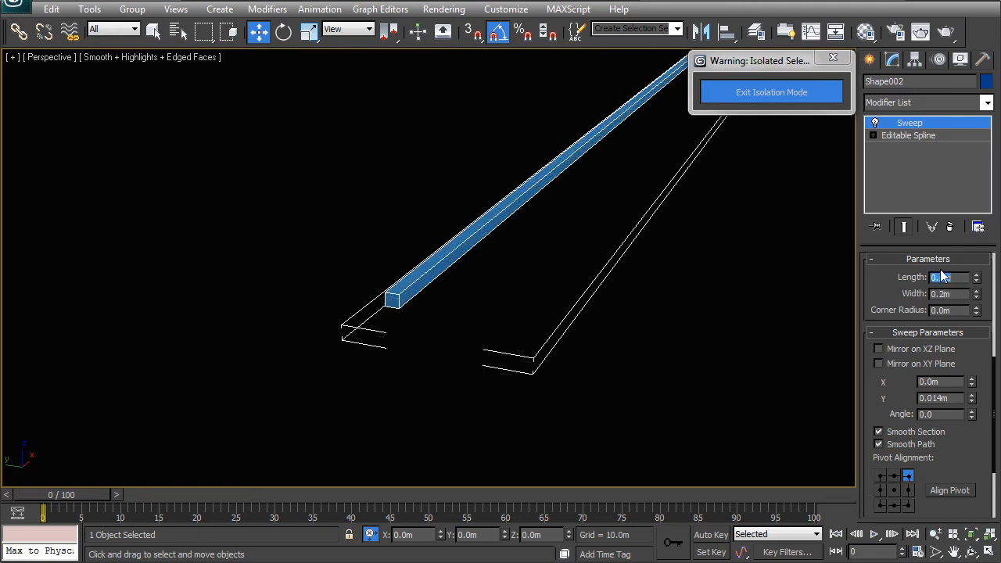
pyautogui.moveTo(557, 236); pyautogui.dragTo(478, 333, button='middle')
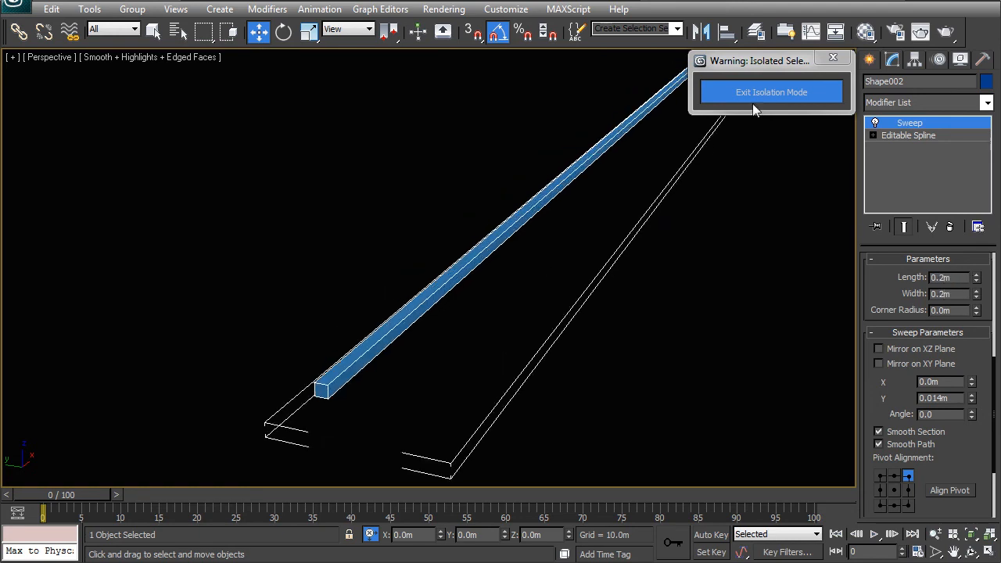
# Exit isolation mode and examine the swept kerb's end against the road surface.
pyautogui.click(758, 99)
pyautogui.scroll(5, 372, 305)
pyautogui.scroll(8, 372, 305)
pyautogui.moveTo(507, 275); pyautogui.dragTo(502, 276, button='middle')
pyautogui.scroll(1, 503, 276)
pyautogui.scroll(-1, 502, 276)
pyautogui.keyDown('alt'); pyautogui.moveTo(447, 305); pyautogui.dragTo(357, 206, button='middle'); pyautogui.keyUp('alt')
pyautogui.scroll(3, 357, 206)
pyautogui.moveTo(474, 240); pyautogui.dragTo(473, 274, button='middle')
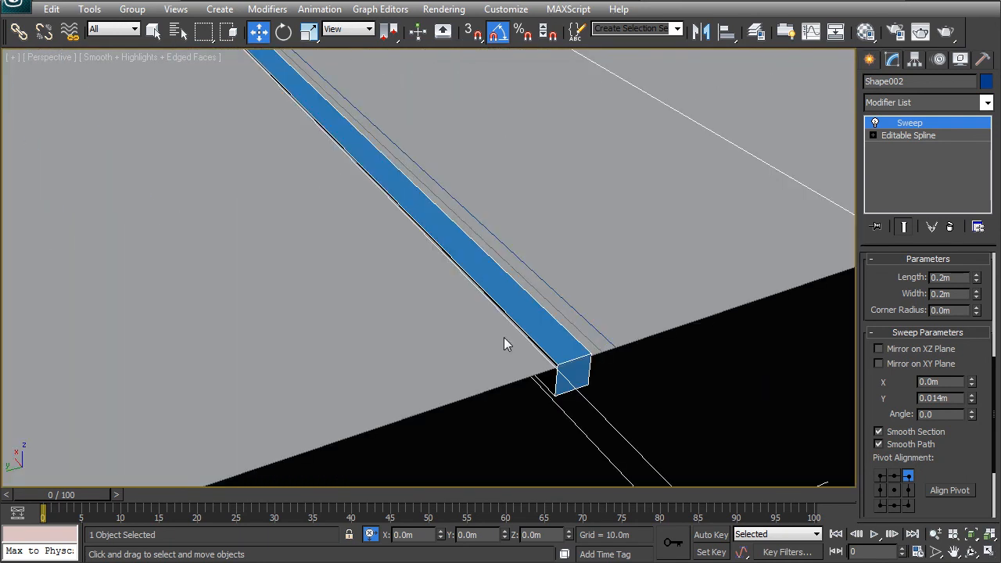
# Lower the road surface object by 0.15 m along Z.
pyautogui.click(439, 344)
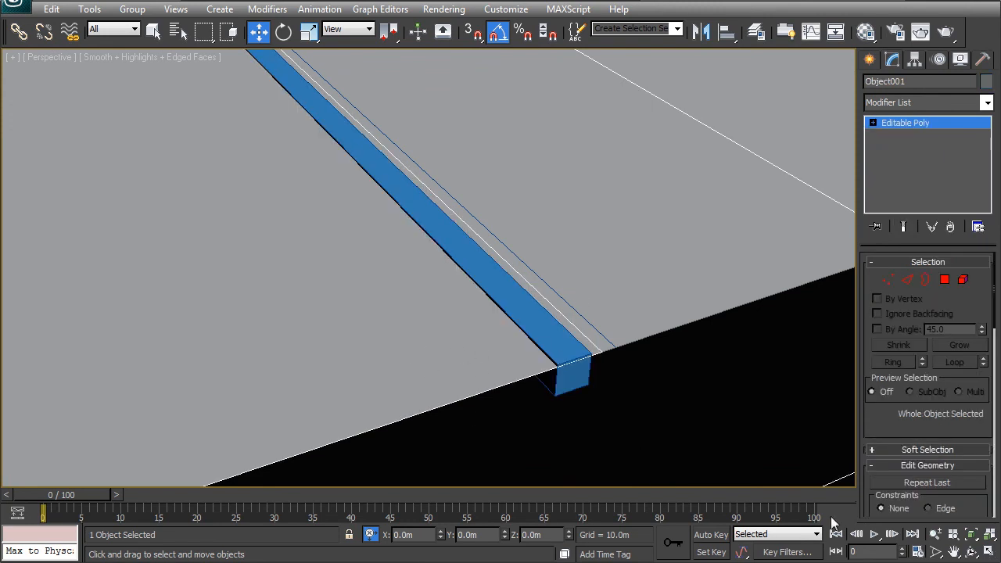
pyautogui.click(530, 536)
pyautogui.write('-.15')
pyautogui.press('Return')
# Set the kerb sweep's pivot alignment to the section's top-left corner.
pyautogui.click(571, 350)
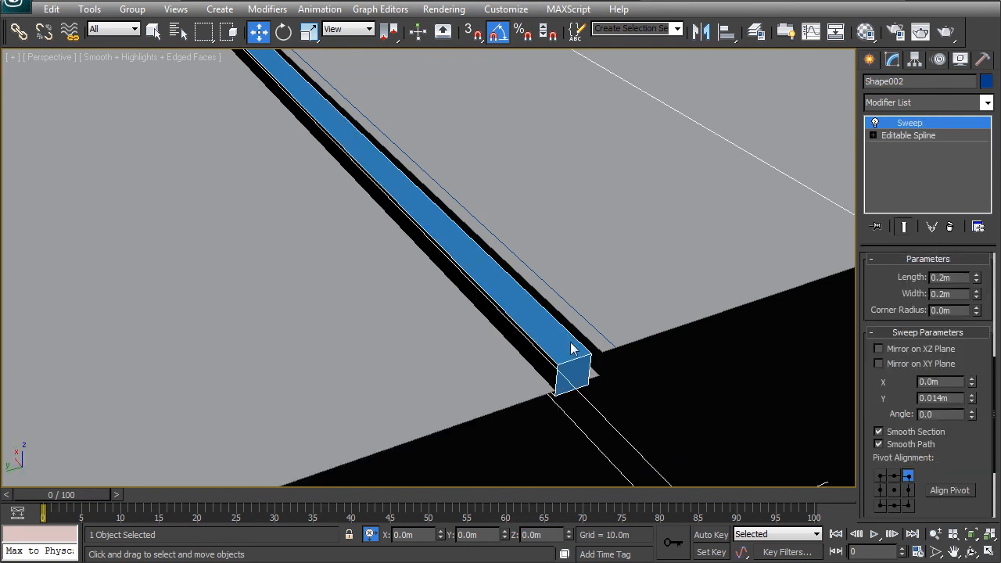
pyautogui.click(879, 476)
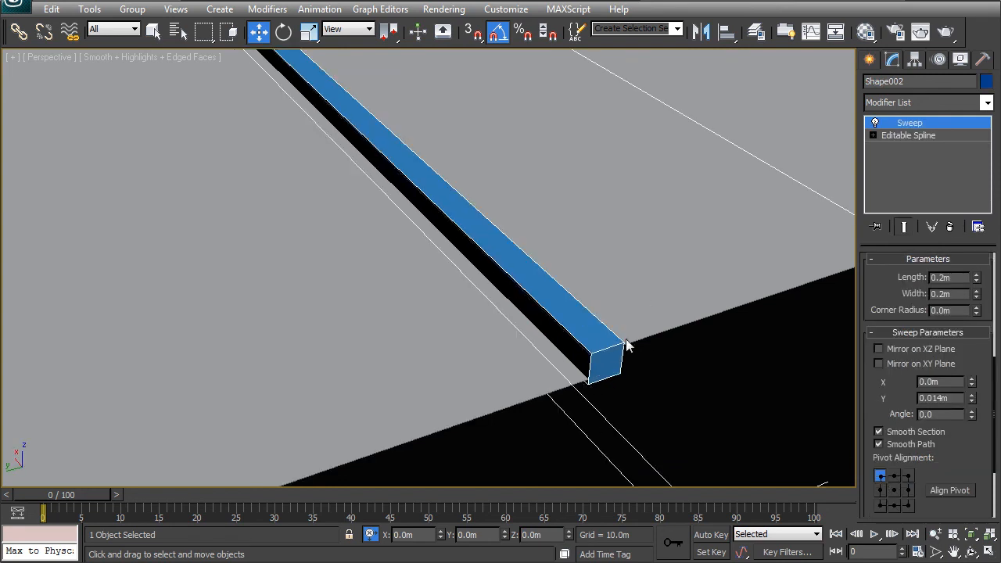
pyautogui.scroll(-6, 553, 335)
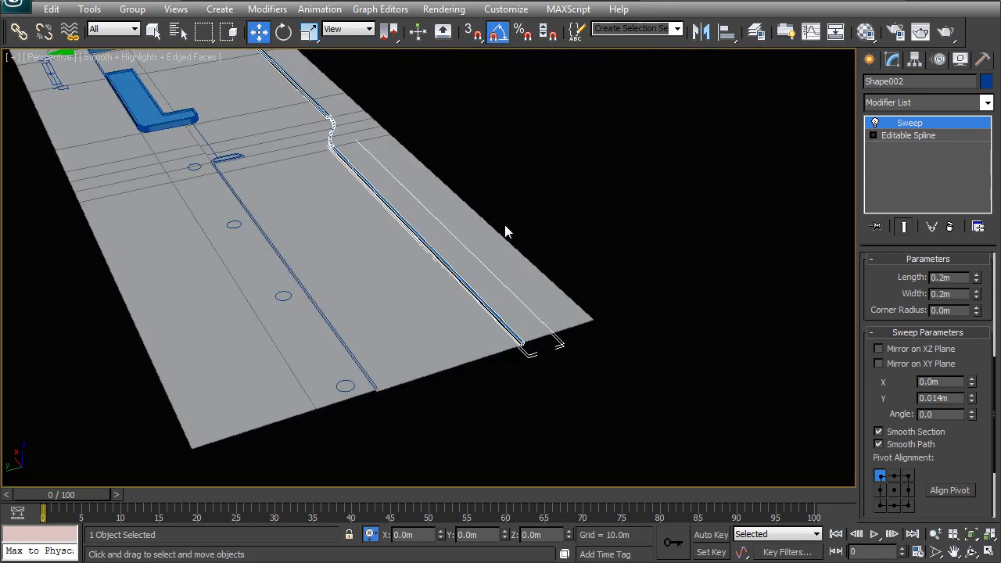
# Open the kerb's base spline at segment level and select the long straight segment beyond the bend.
pyautogui.scroll(8, 408, 291)
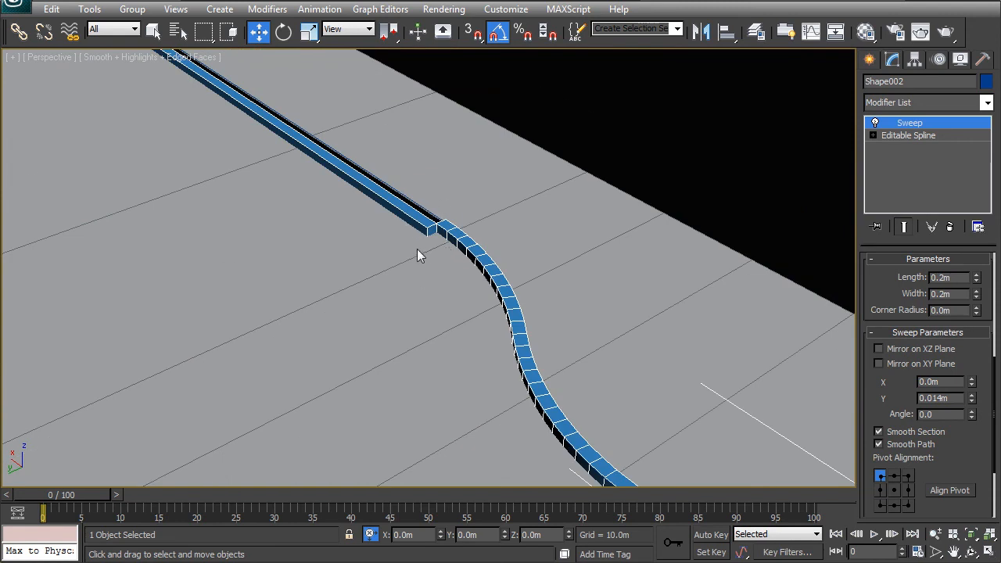
pyautogui.moveTo(361, 210); pyautogui.dragTo(476, 292, button='middle')
pyautogui.click(906, 135)
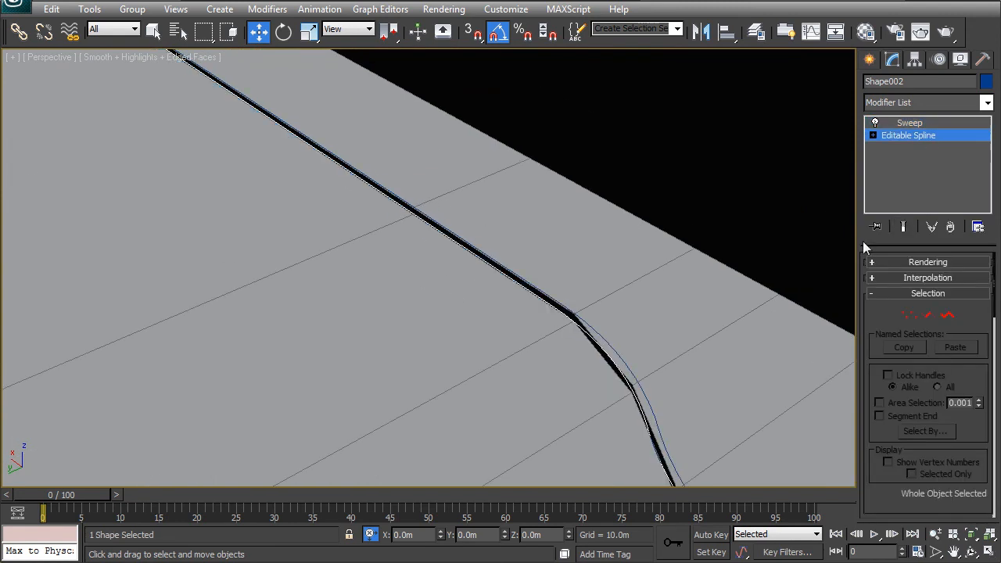
pyautogui.click(946, 319)
pyautogui.click(541, 301)
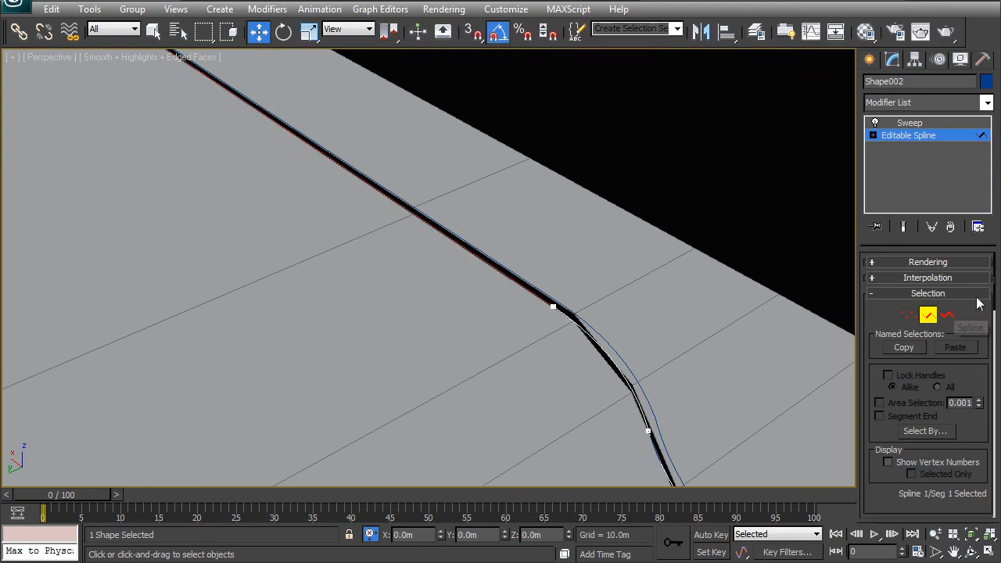
pyautogui.moveTo(996, 290); pyautogui.dragTo(988, 478)
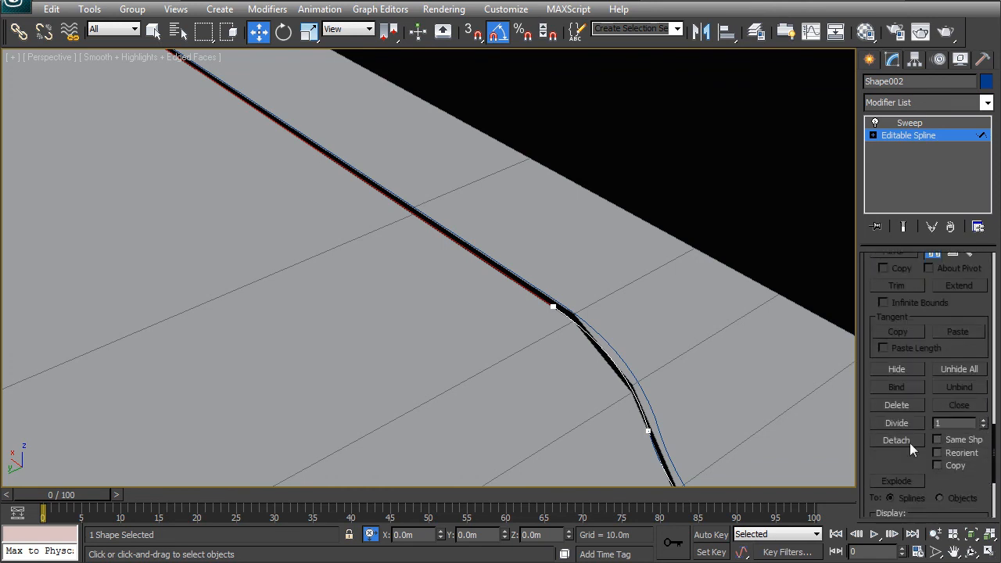
pyautogui.scroll(-4, 430, 297)
pyautogui.moveTo(334, 210); pyautogui.dragTo(443, 325, button='middle')
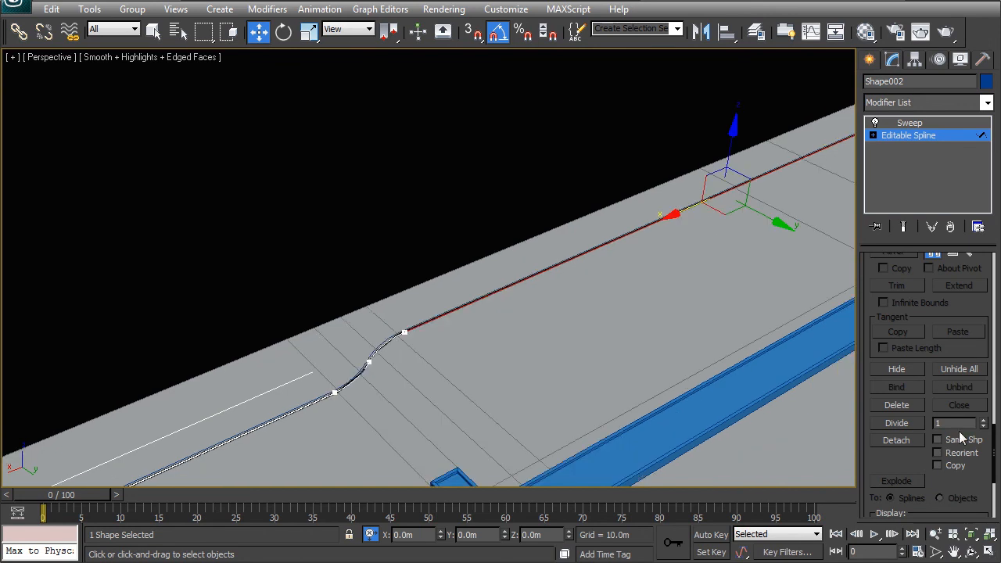
# Reverse the long straight kerb spline at spline level, leave sub-object editing and clear the selection.
pyautogui.moveTo(993, 451); pyautogui.dragTo(977, 278)
pyautogui.click(952, 264)
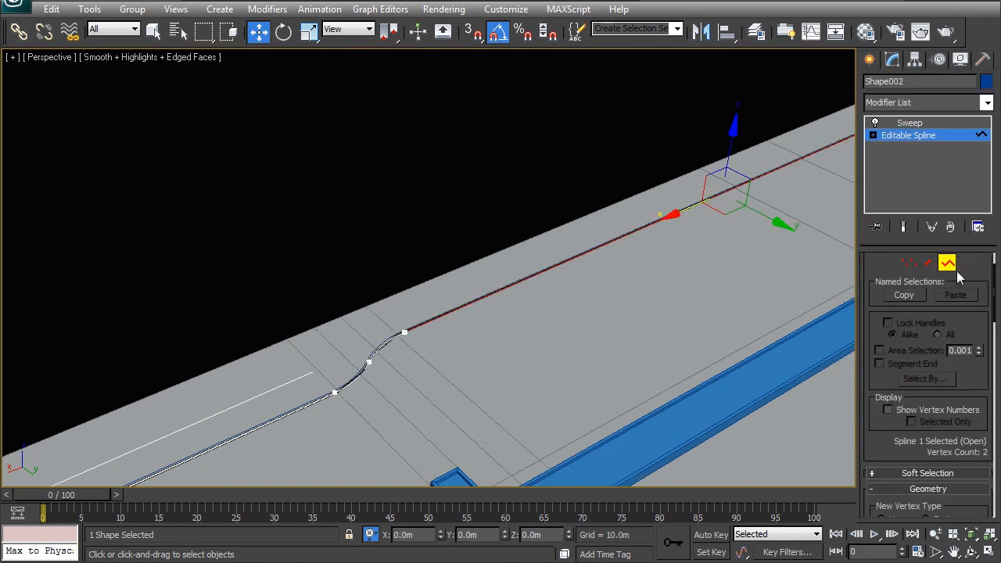
pyautogui.moveTo(993, 291); pyautogui.dragTo(993, 396)
pyautogui.click(897, 377)
pyautogui.rightClick(429, 305)
pyautogui.click(415, 292)
pyautogui.click(385, 212)
# Inspect the swept kerb along its straight runs and bends for sections offset to the wrong side.
pyautogui.scroll(2, 416, 339)
pyautogui.moveTo(417, 338); pyautogui.dragTo(428, 297, button='middle')
pyautogui.moveTo(499, 292); pyautogui.dragTo(328, 369, button='middle')
pyautogui.moveTo(522, 311); pyautogui.dragTo(389, 370, button='middle')
pyautogui.moveTo(641, 262); pyautogui.dragTo(406, 365, button='middle')
pyautogui.scroll(2, 407, 365)
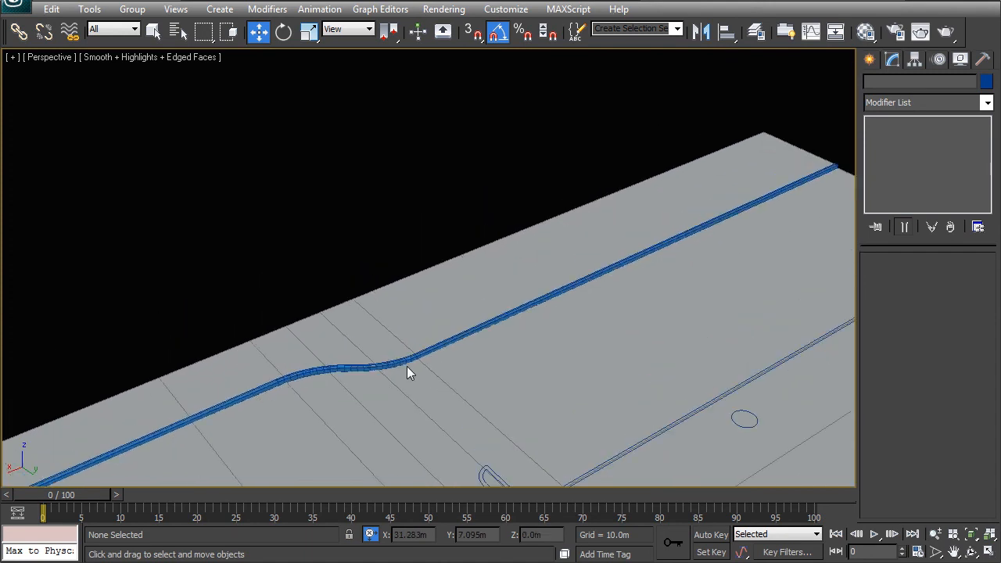
pyautogui.moveTo(269, 389); pyautogui.dragTo(511, 278, button='middle')
pyautogui.scroll(-4, 232, 376)
pyautogui.scroll(3, 258, 374)
pyautogui.moveTo(279, 376); pyautogui.dragTo(331, 337, button='middle')
# Reverse the curved bend spline within the kerb's base shape, leave spline editing and clear the selection.
pyautogui.click(328, 322)
pyautogui.click(932, 136)
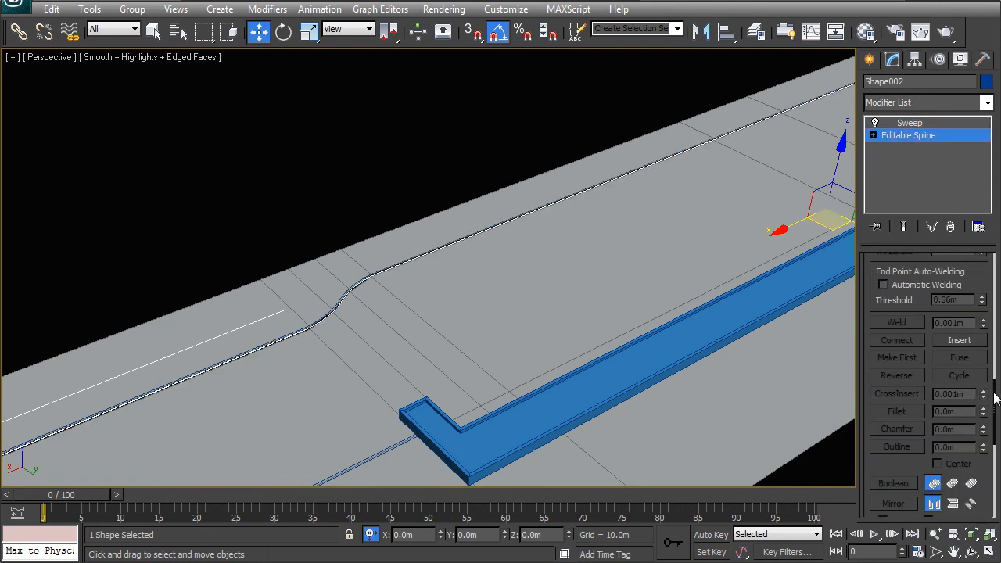
pyautogui.scroll(10, 990, 397)
pyautogui.click(947, 315)
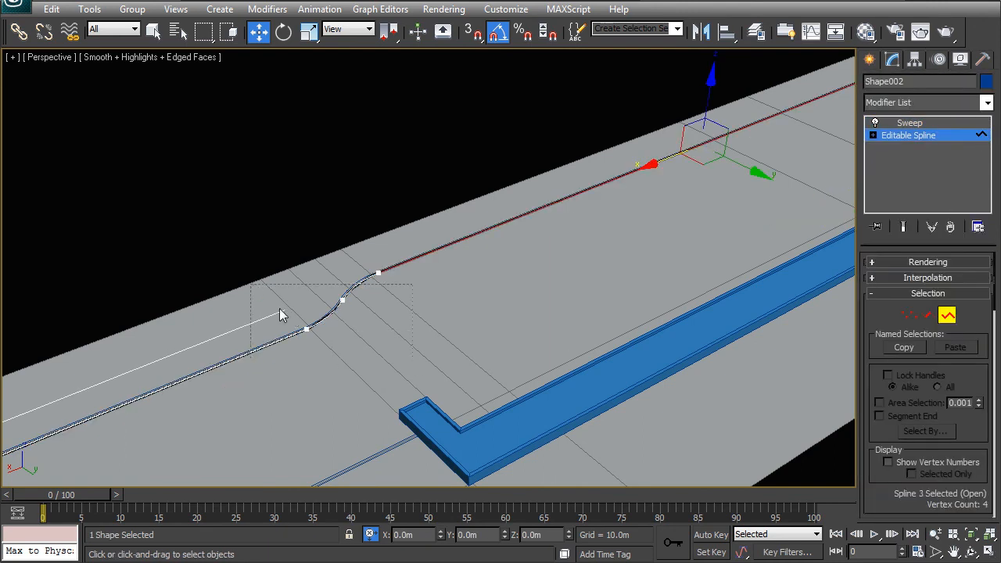
pyautogui.click(327, 310)
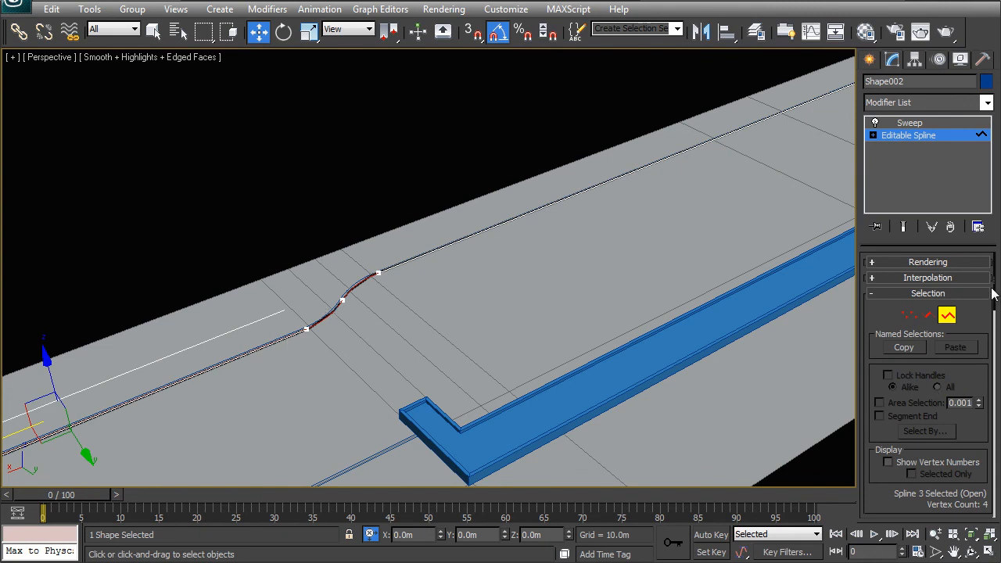
pyautogui.scroll(-10, 993, 406)
pyautogui.click(897, 396)
pyautogui.rightClick(391, 282)
pyautogui.click(363, 264)
pyautogui.click(327, 179)
# Examine the shorter island's raised rim and recessed surface up close.
pyautogui.keyDown('alt'); pyautogui.moveTo(324, 183); pyautogui.dragTo(500, 333, button='middle'); pyautogui.keyUp('alt')
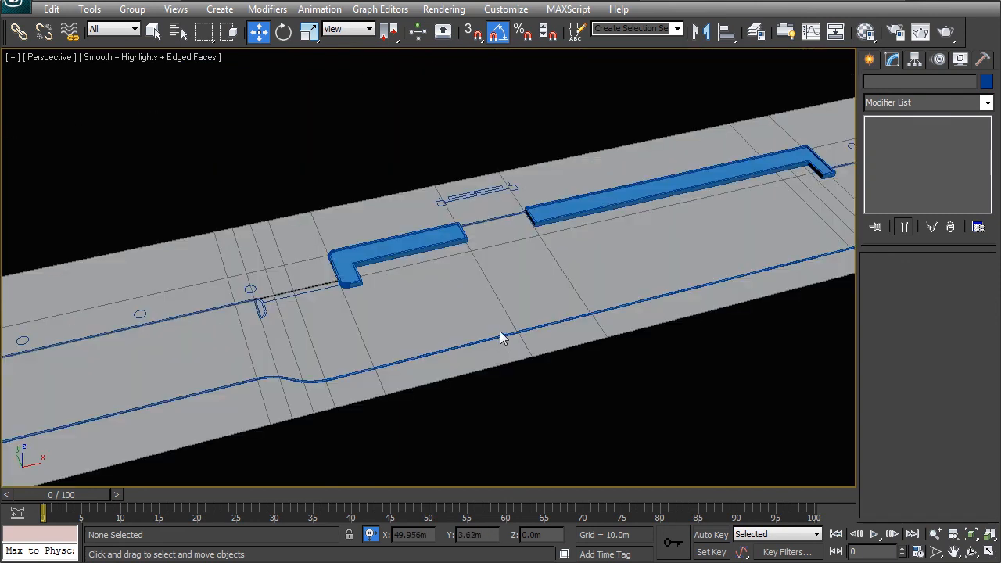
pyautogui.keyDown('alt'); pyautogui.moveTo(406, 289); pyautogui.dragTo(397, 296, button='middle'); pyautogui.keyUp('alt')
pyautogui.scroll(4, 398, 295)
pyautogui.scroll(4, 397, 296)
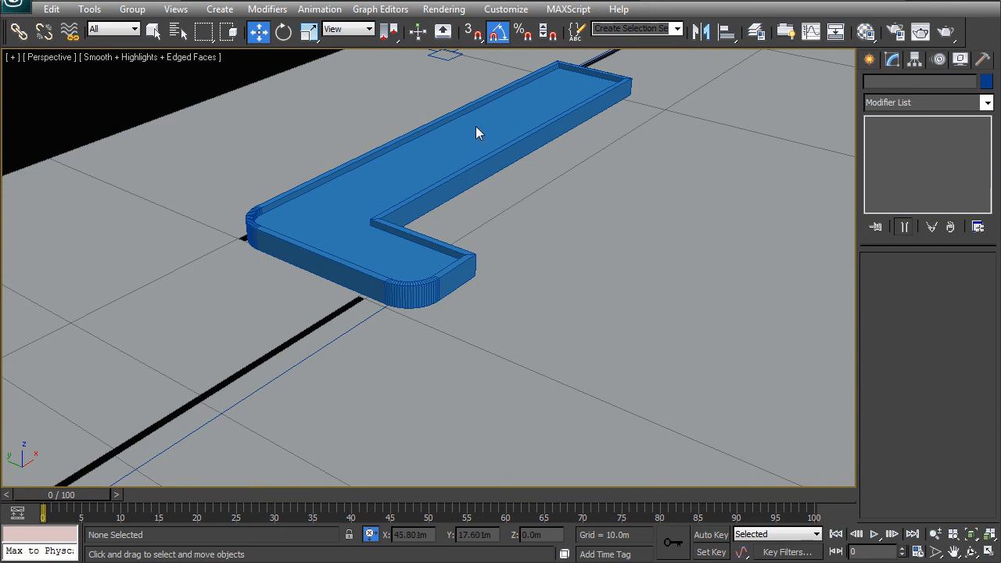
pyautogui.scroll(-5, 395, 280)
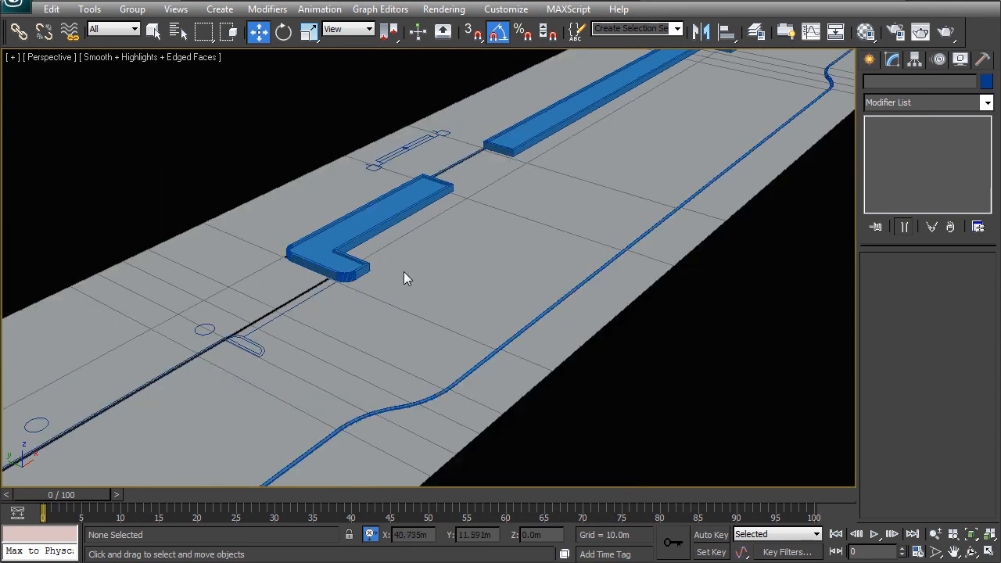
# Select the road surface, examine how the swept kerb meets it around the bend, and clear the selection.
pyautogui.click(467, 257)
pyautogui.keyDown('alt'); pyautogui.moveTo(391, 318); pyautogui.dragTo(561, 271, button='middle'); pyautogui.keyUp('alt')
pyautogui.scroll(6, 446, 288)
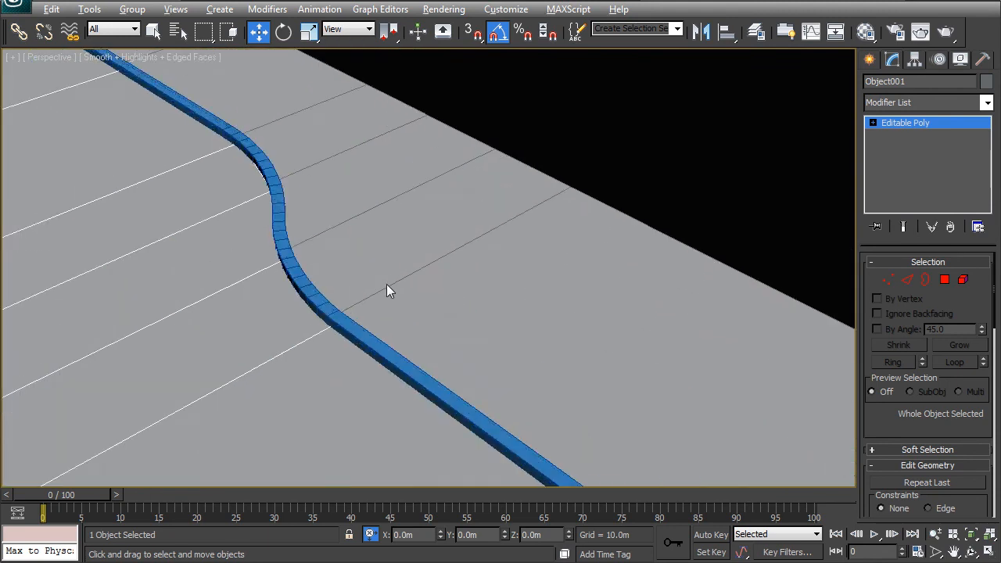
pyautogui.moveTo(575, 325); pyautogui.dragTo(654, 414, button='middle')
pyautogui.scroll(3, 466, 375)
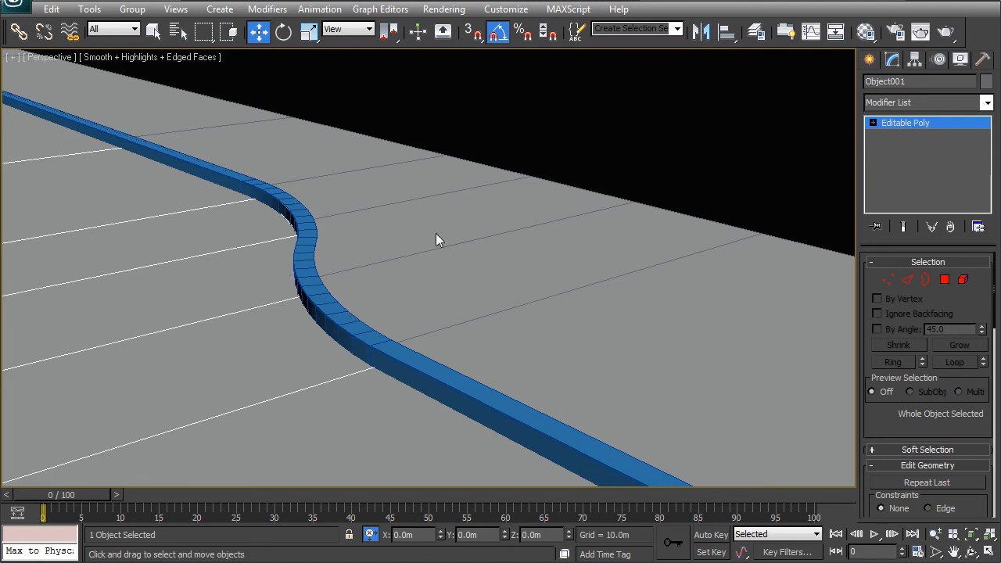
pyautogui.click(599, 92)
# Review the complete road model with its islands and swept kerb from a distance.
pyautogui.scroll(-2, 306, 242)
pyautogui.scroll(-2, 356, 234)
pyautogui.scroll(-4, 356, 234)
pyautogui.keyDown('alt'); pyautogui.moveTo(453, 297); pyautogui.dragTo(377, 317, button='middle'); pyautogui.keyUp('alt')
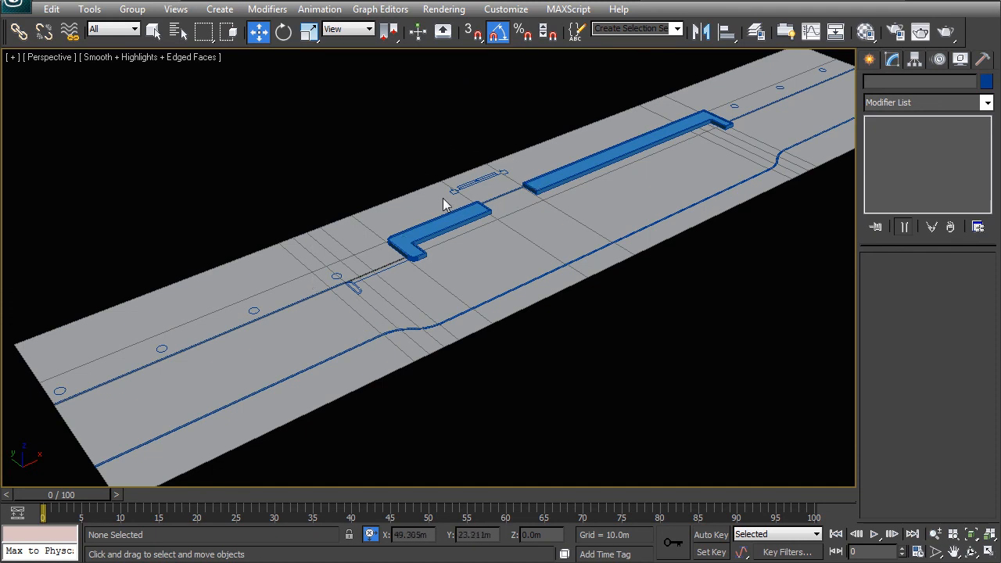
pyautogui.scroll(-6, 493, 205)
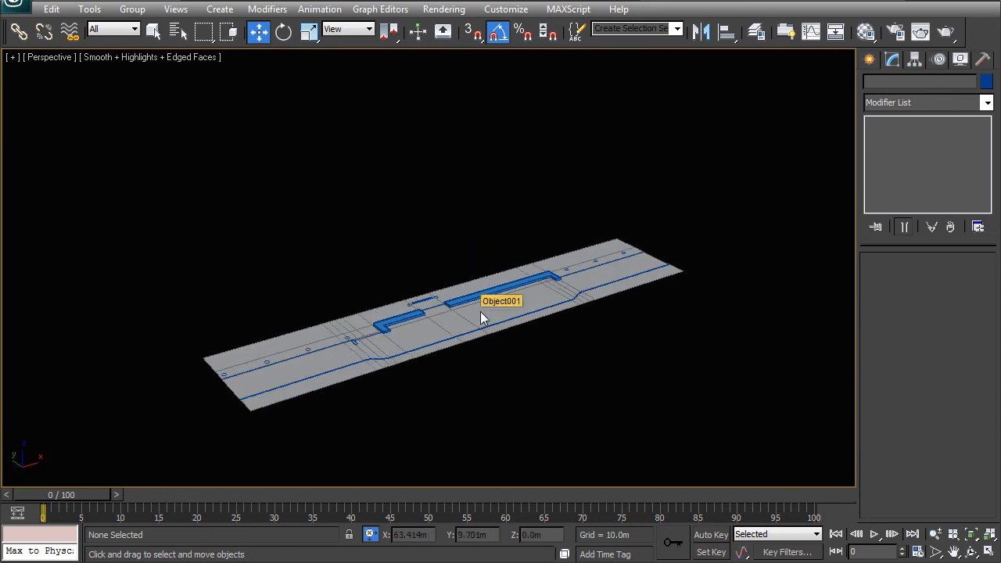
pyautogui.moveTo(458, 334); pyautogui.dragTo(457, 301, button='middle')
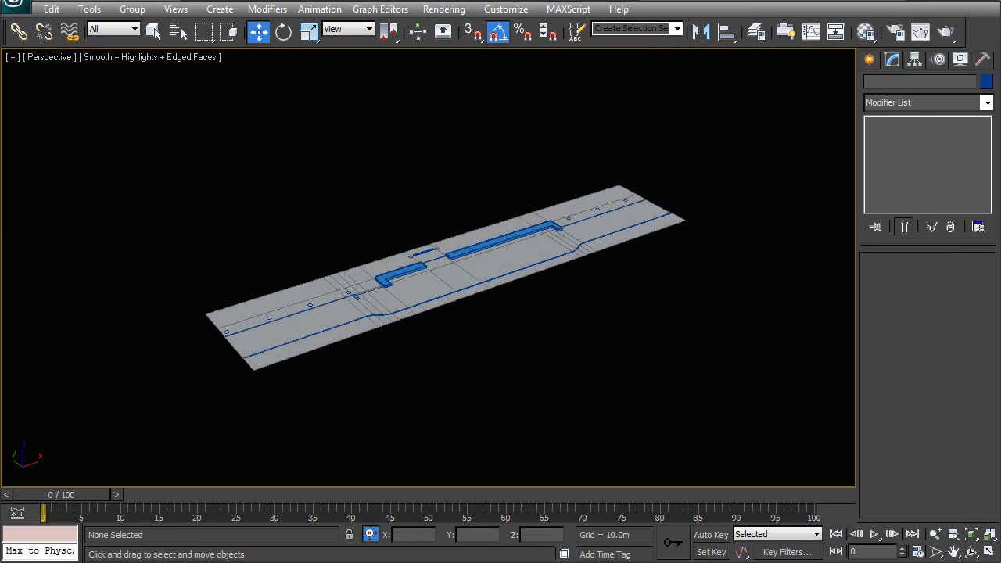